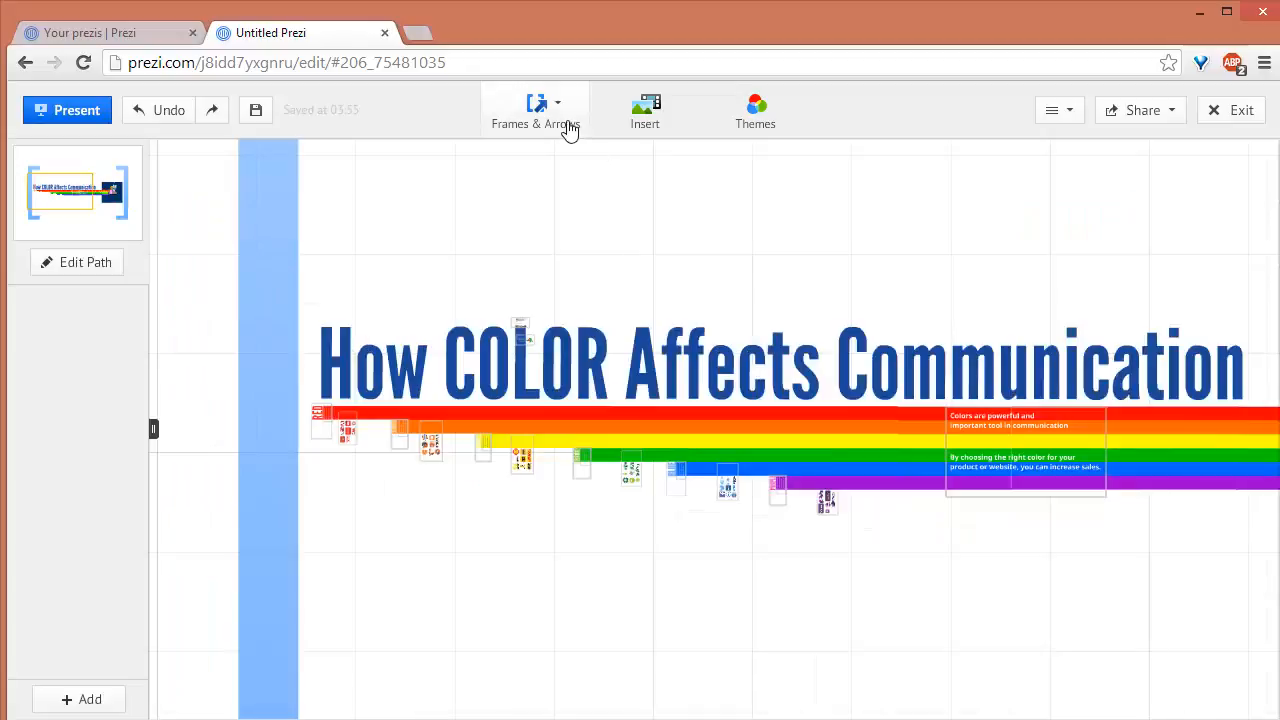
# Draw a 16:9 invisible frame around the title "How COLOR Affects Communication"
pyautogui.click(567, 122)
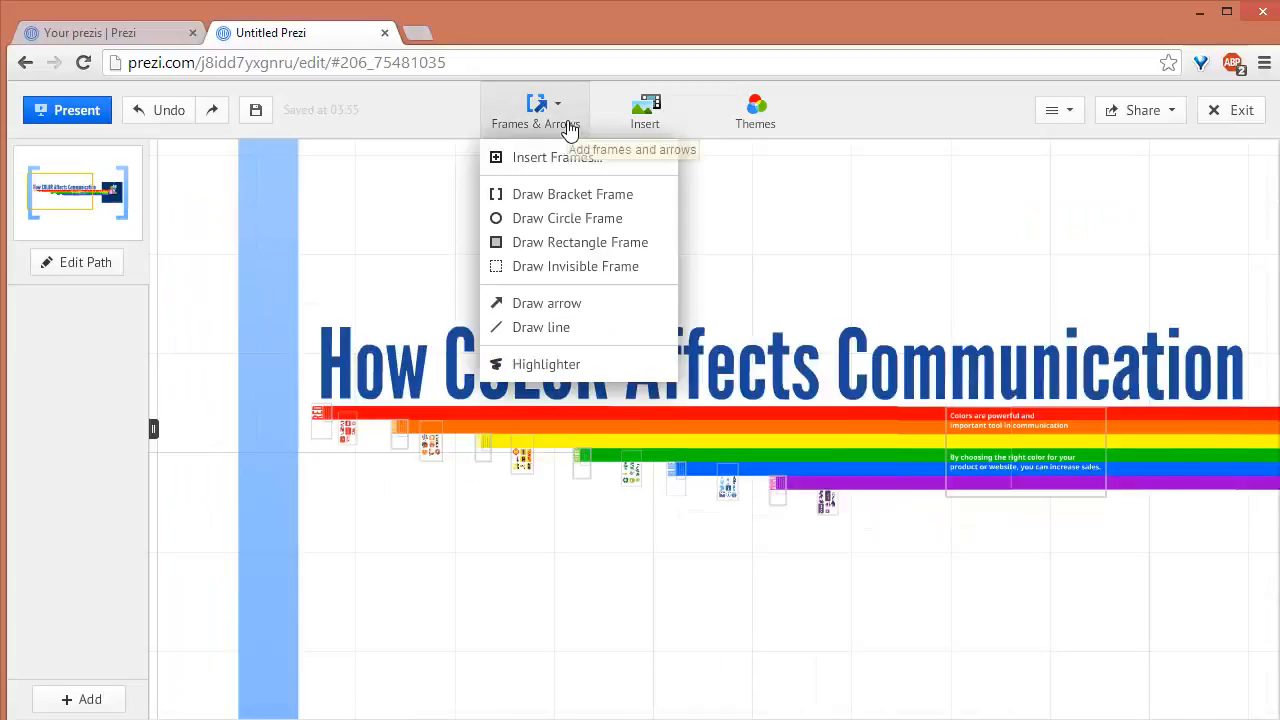
pyautogui.click(560, 196)
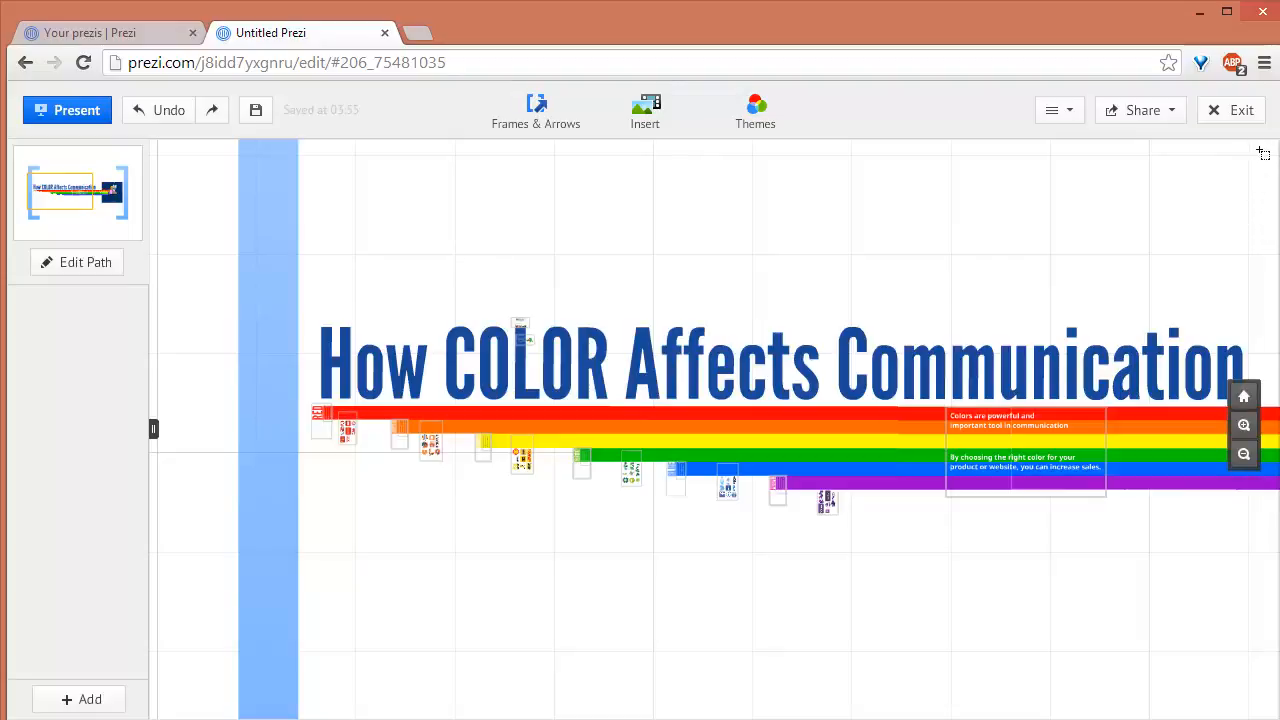
pyautogui.moveTo(1264, 153); pyautogui.dragTo(305, 648)
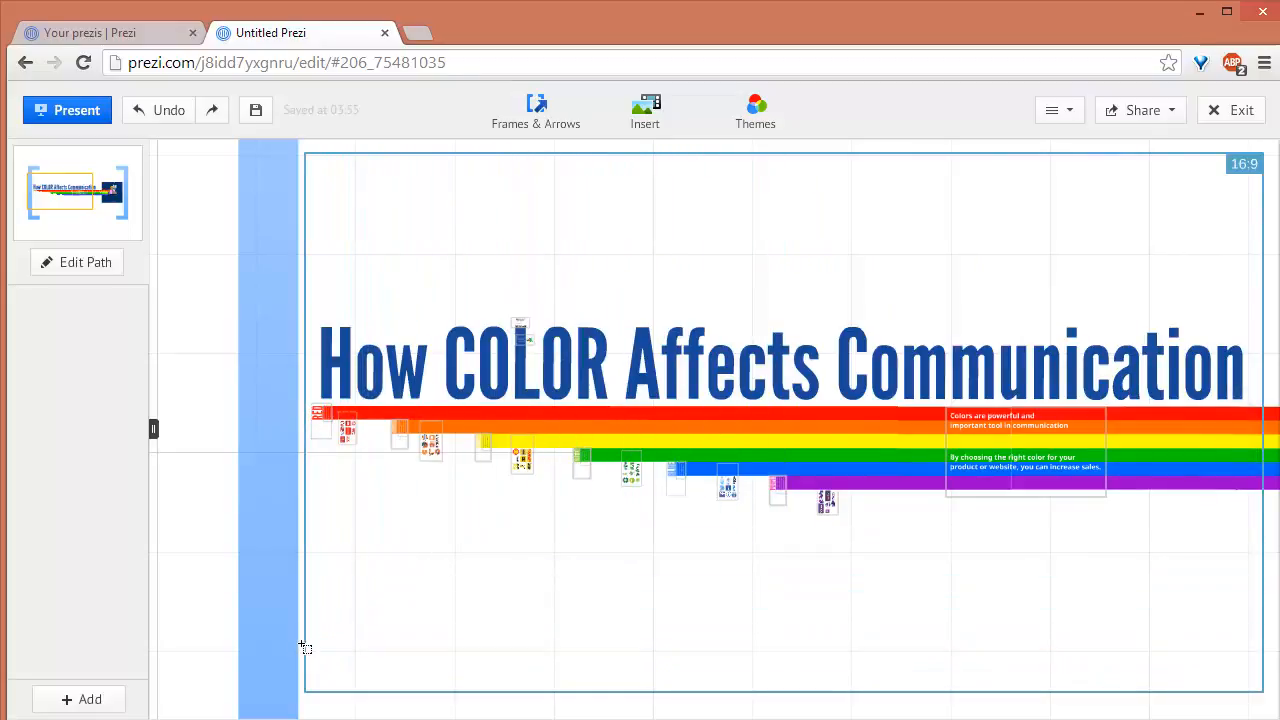
pyautogui.moveTo(305, 648); pyautogui.dragTo(298, 652)
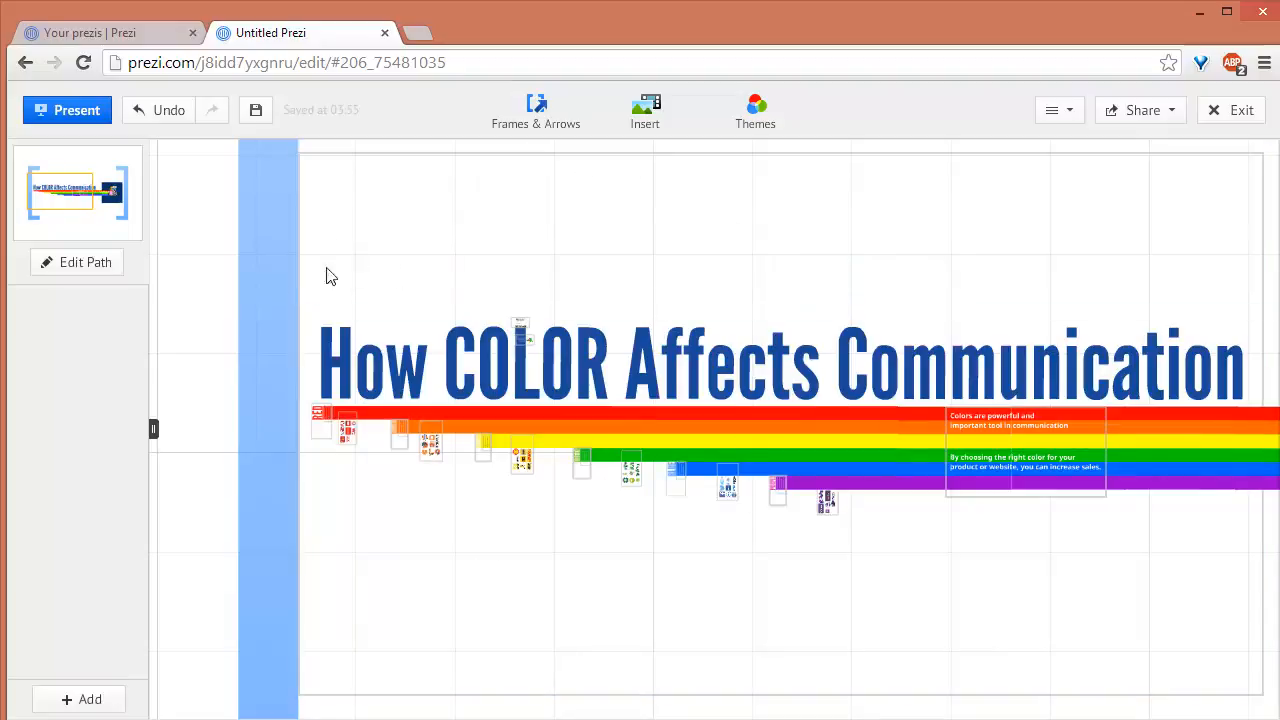
# Start editing the path and add the new frame around the title as the first path step
pyautogui.click(85, 265)
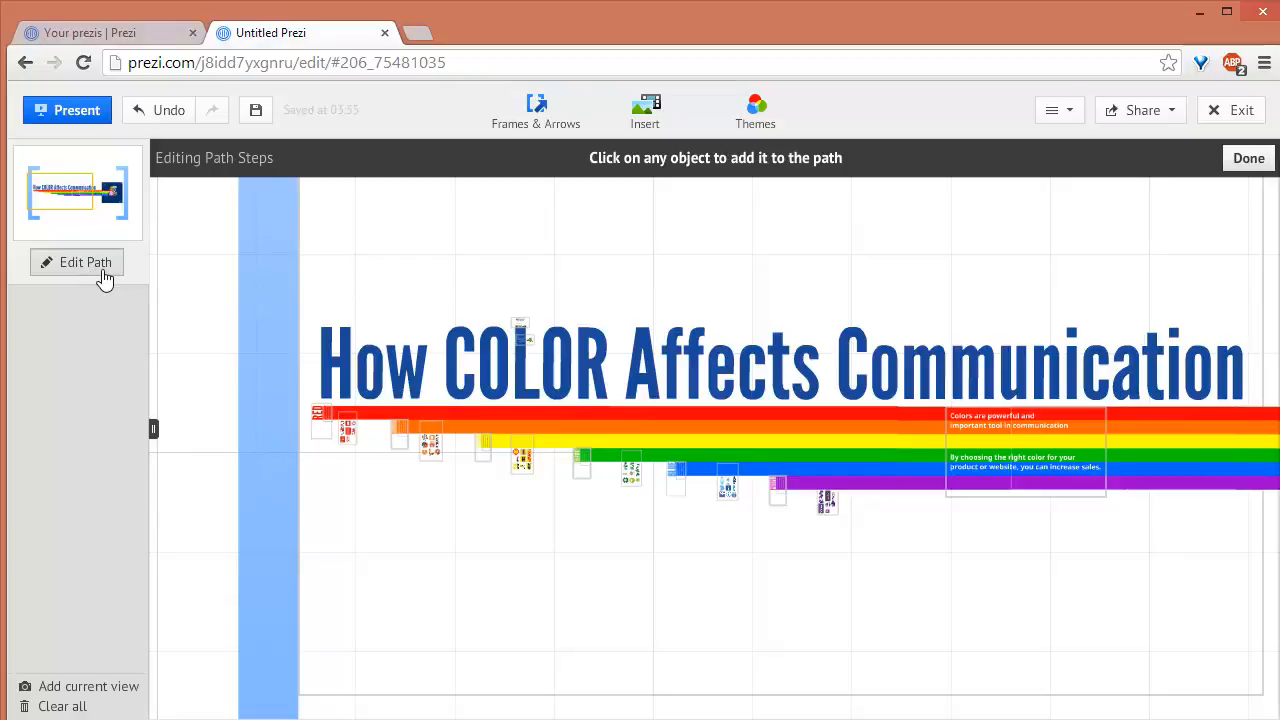
pyautogui.click(371, 323)
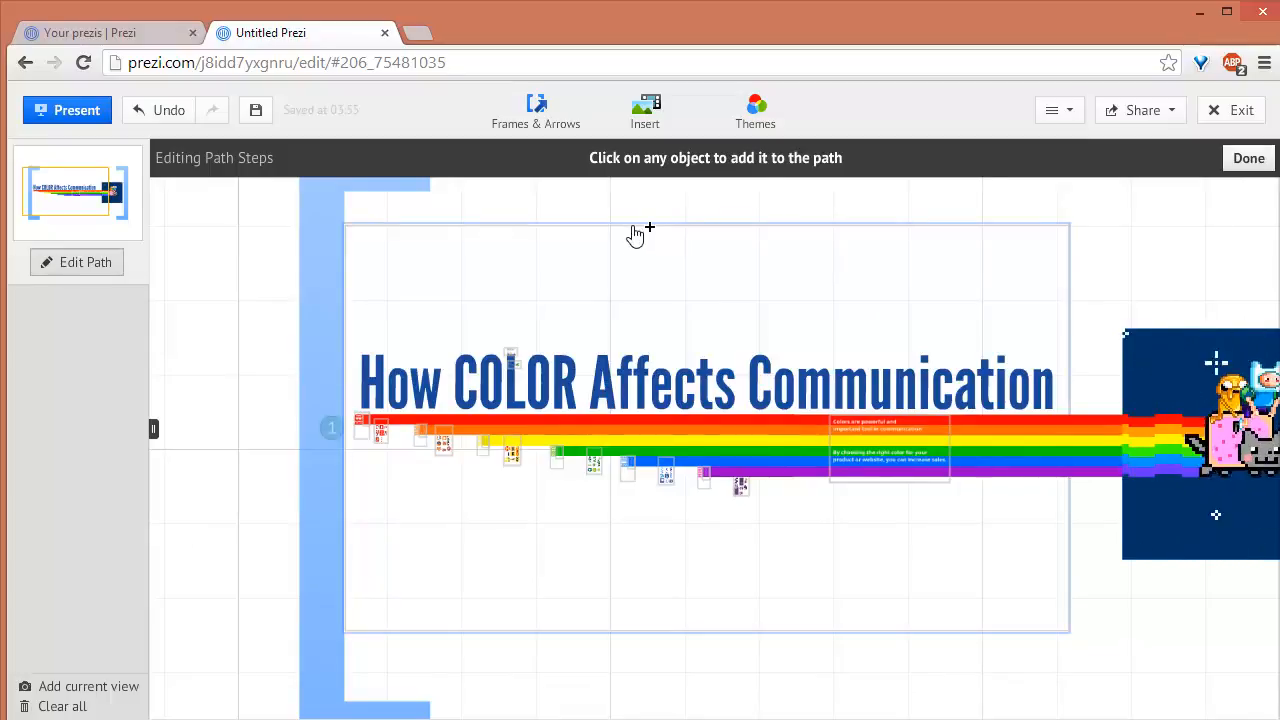
pyautogui.click(637, 231)
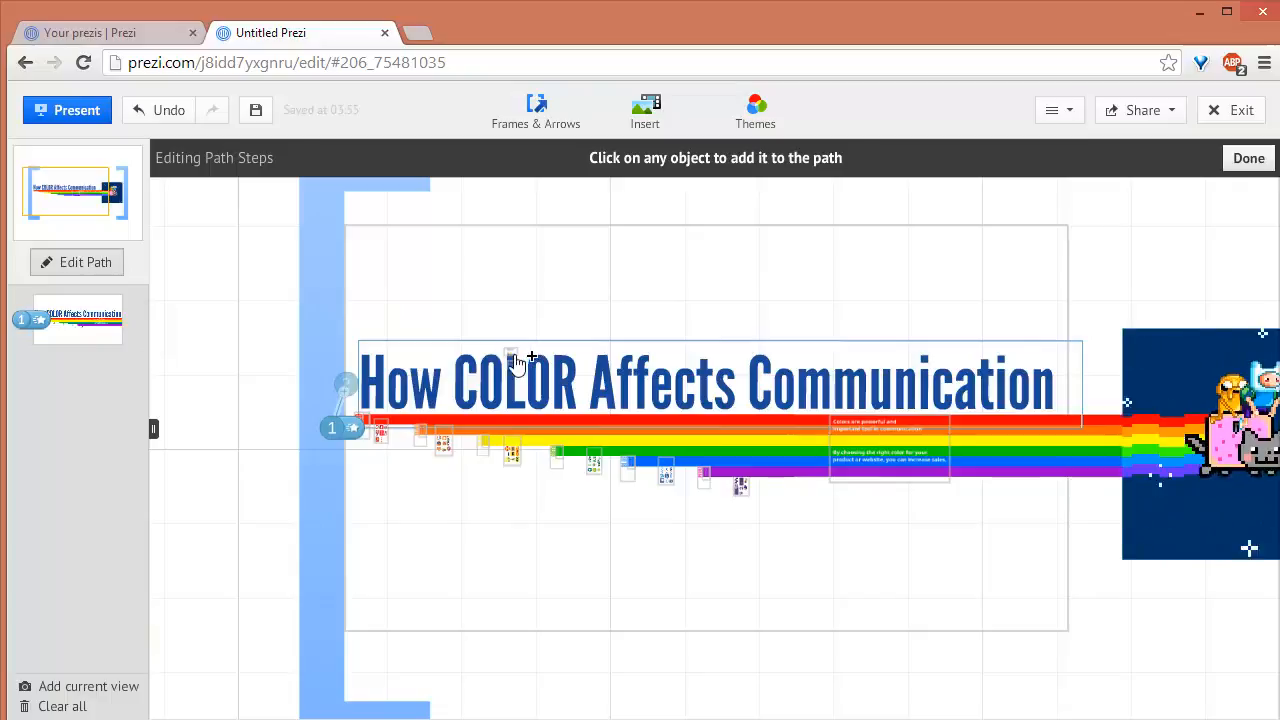
# Add the "What is color?" frame and the "Color association" frame below it as the second and third path steps
pyautogui.scroll(3, 514, 361)
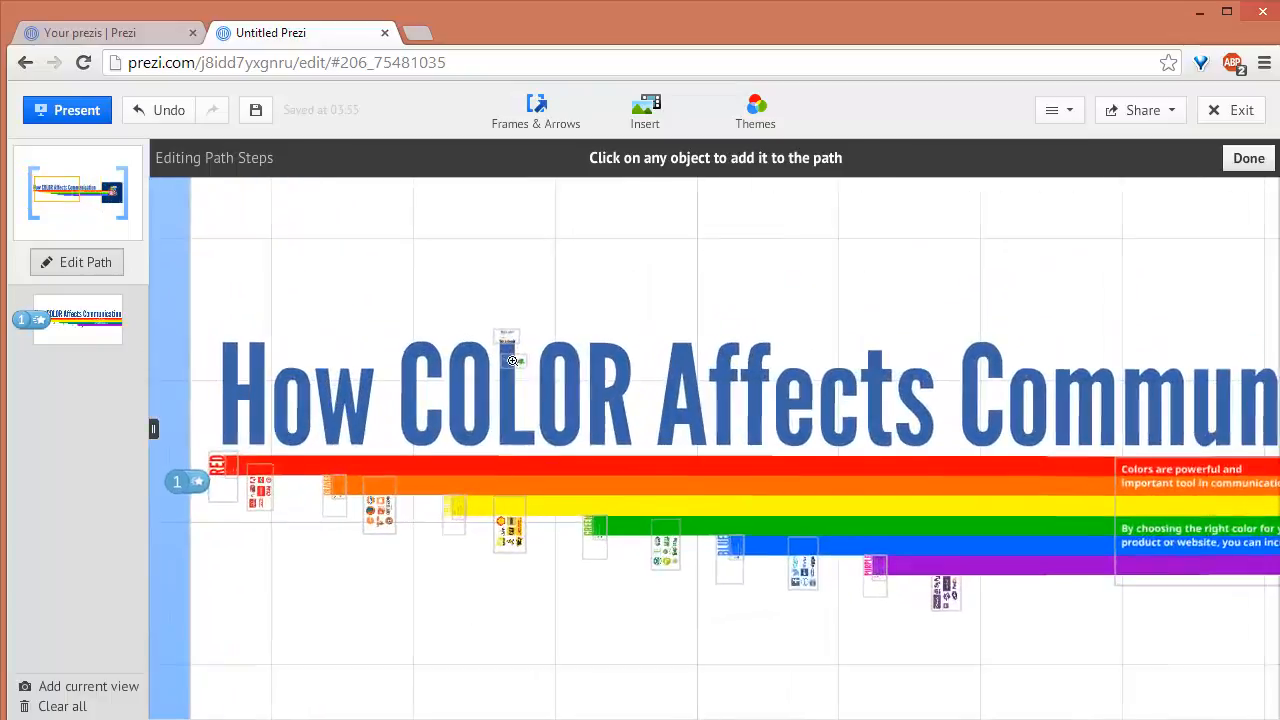
pyautogui.scroll(5, 512, 361)
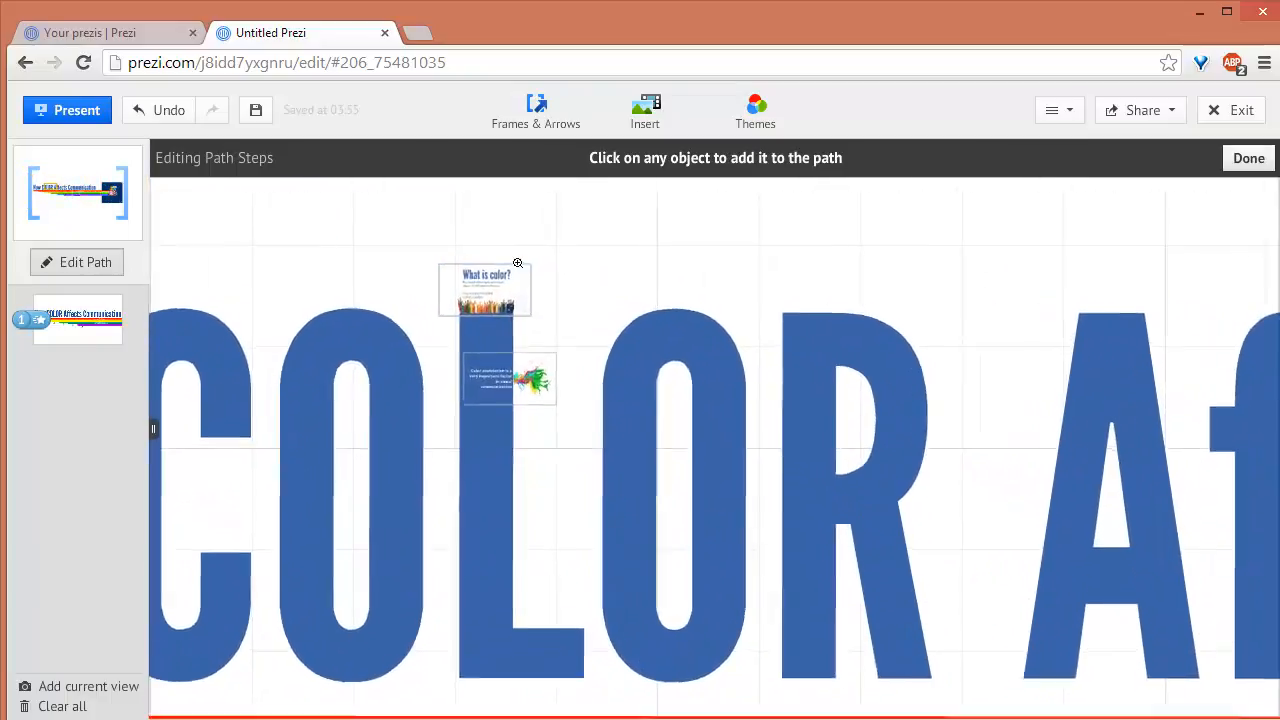
pyautogui.scroll(5, 517, 263)
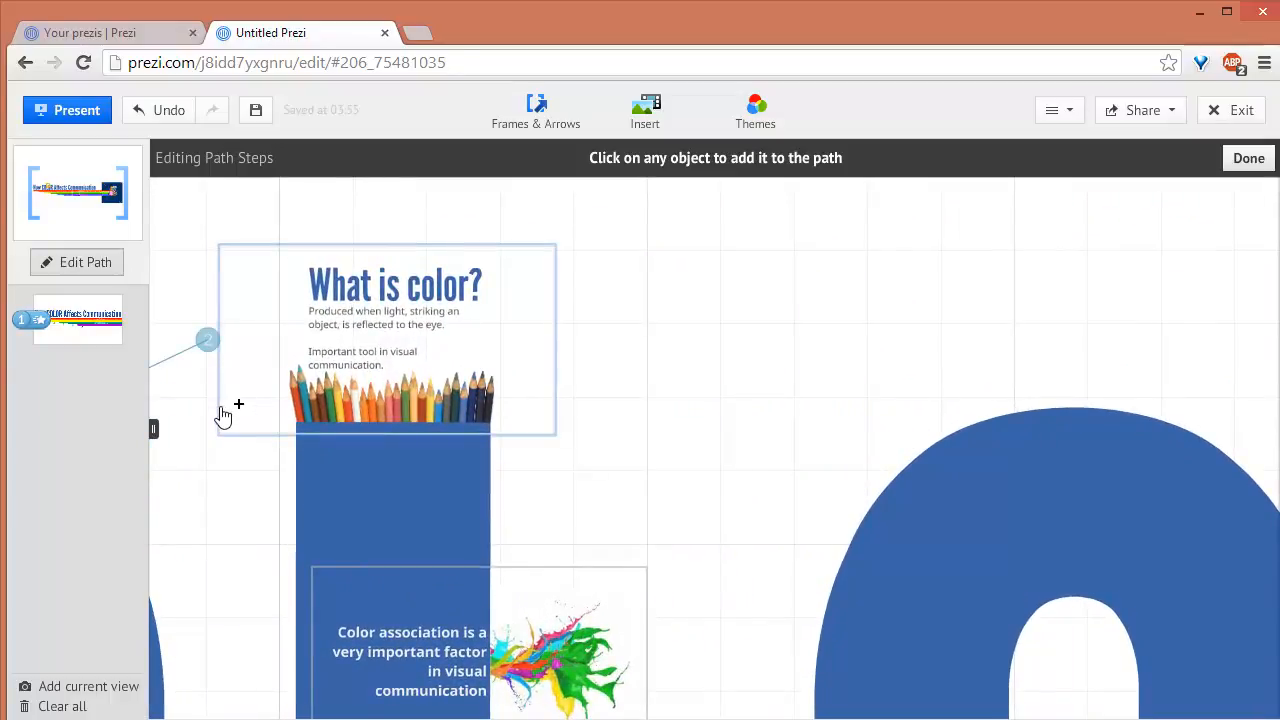
pyautogui.click(545, 262)
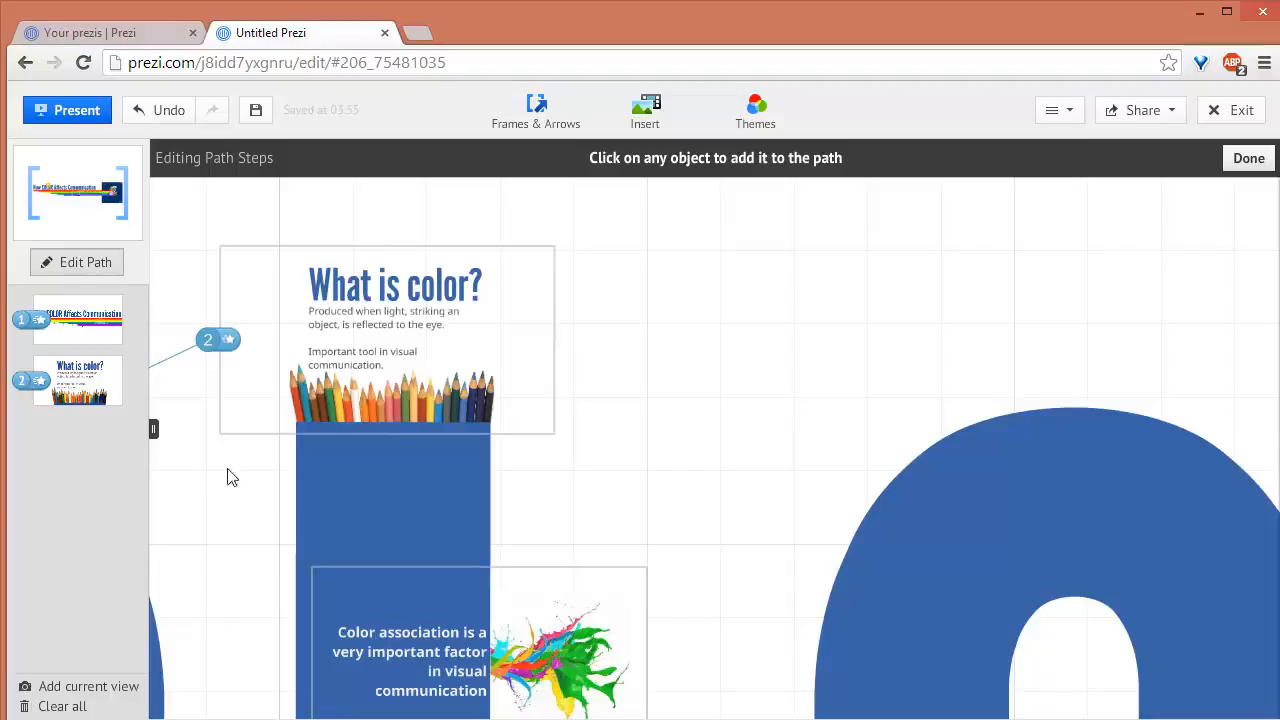
pyautogui.moveTo(250, 517); pyautogui.dragTo(423, 366)
pyautogui.click(520, 430)
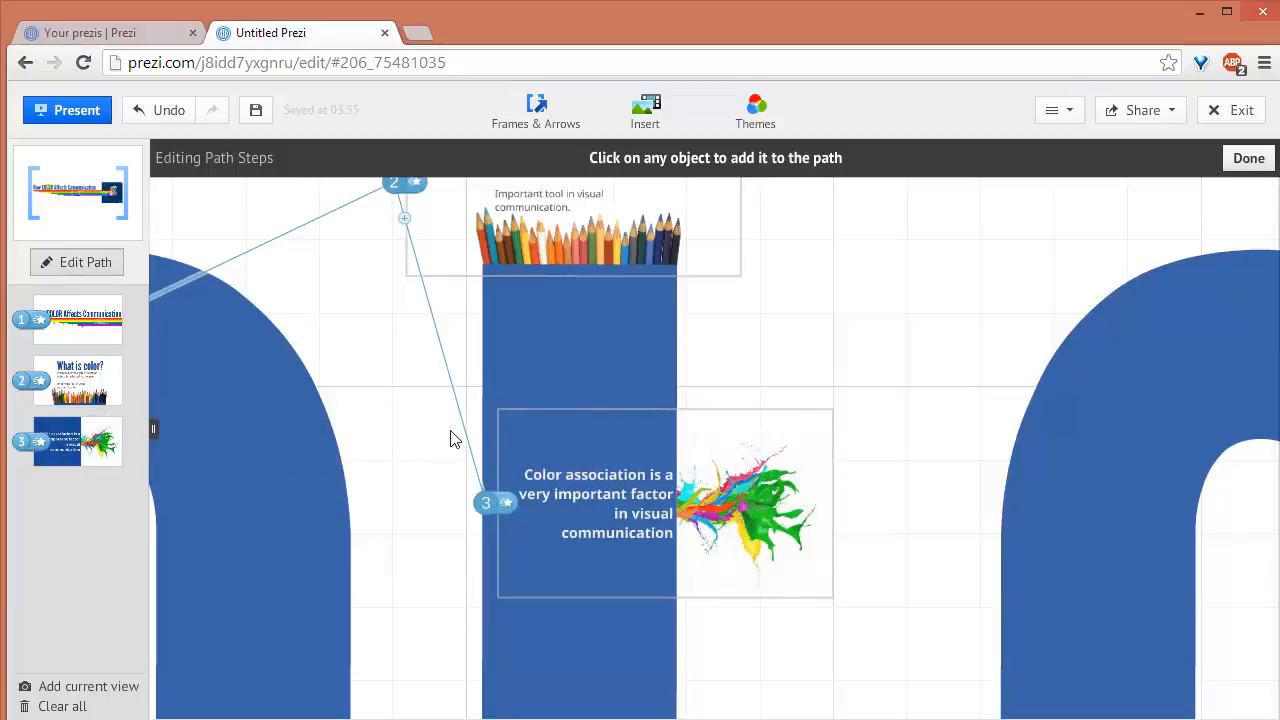
# Remove the "What is color?" frame from the path
pyautogui.moveTo(487, 502); pyautogui.dragTo(516, 488)
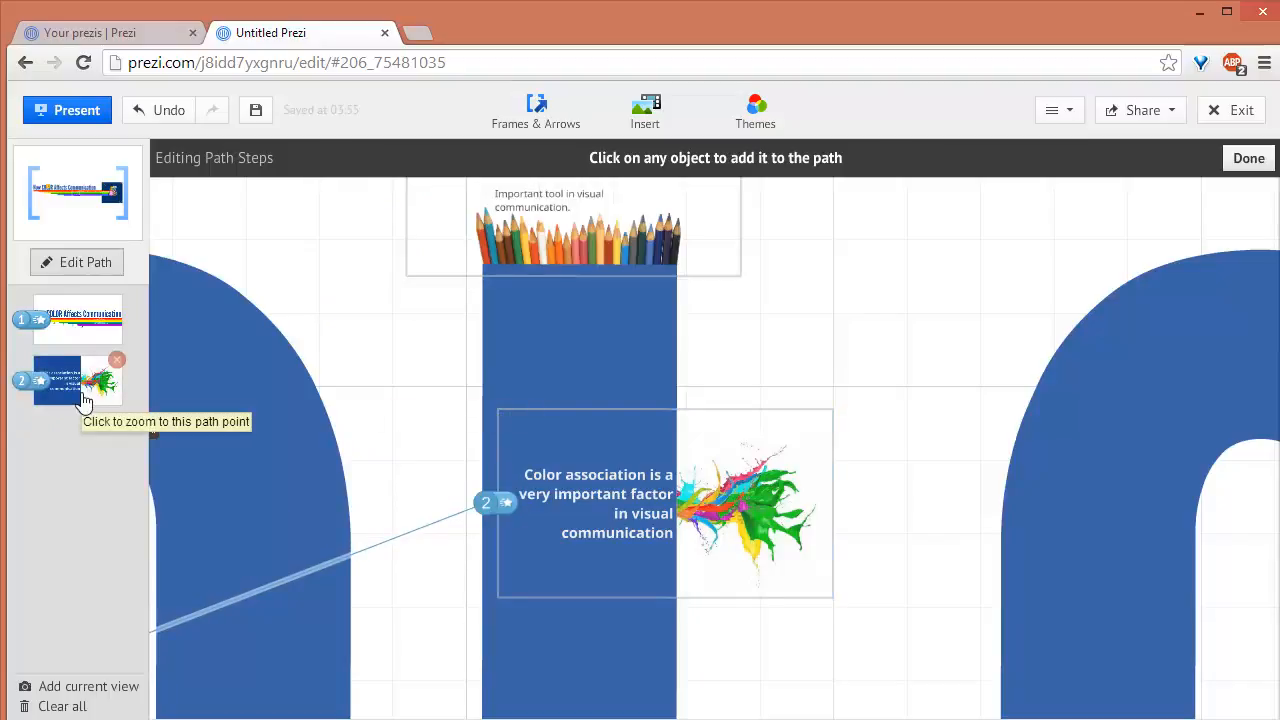
pyautogui.click(425, 245)
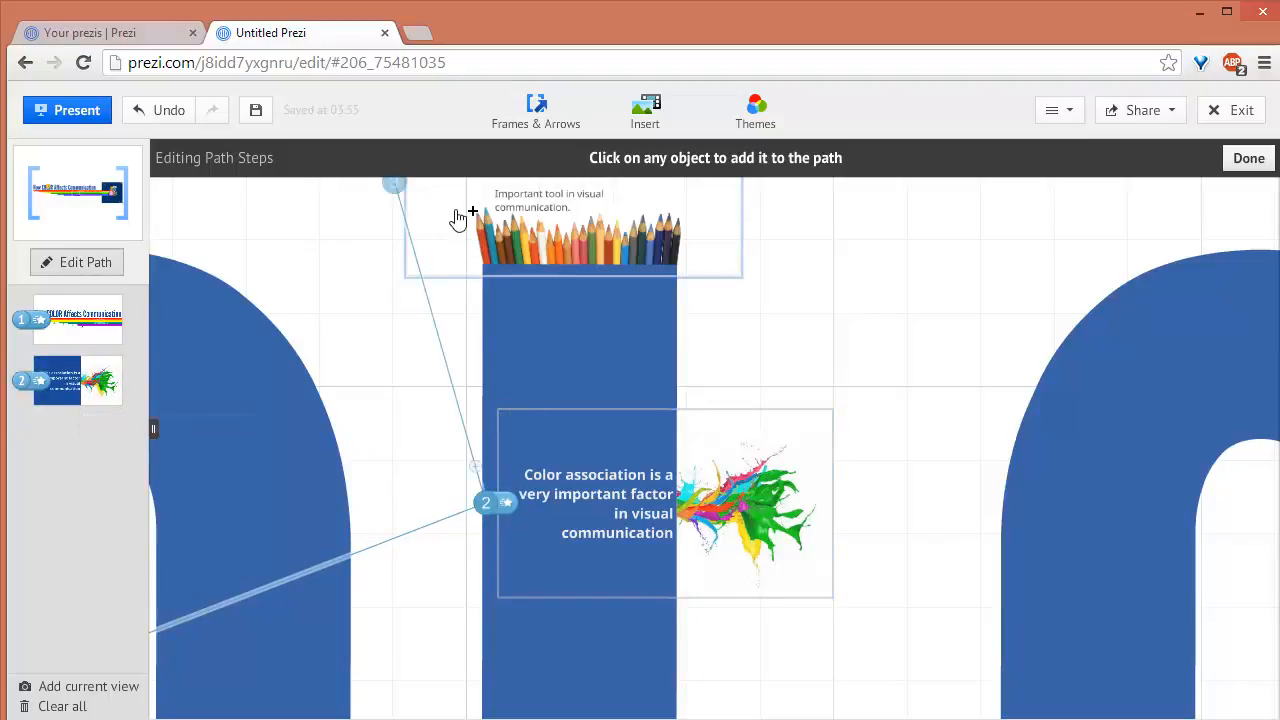
# Insert the "What is color?" frame between the first and second path steps, and undo the insertion
pyautogui.moveTo(429, 486)
pyautogui.mouseDown()
pyautogui.moveTo(525, 398)
pyautogui.moveTo(650, 342)
pyautogui.mouseUp()
pyautogui.scroll(-3, 628, 492)
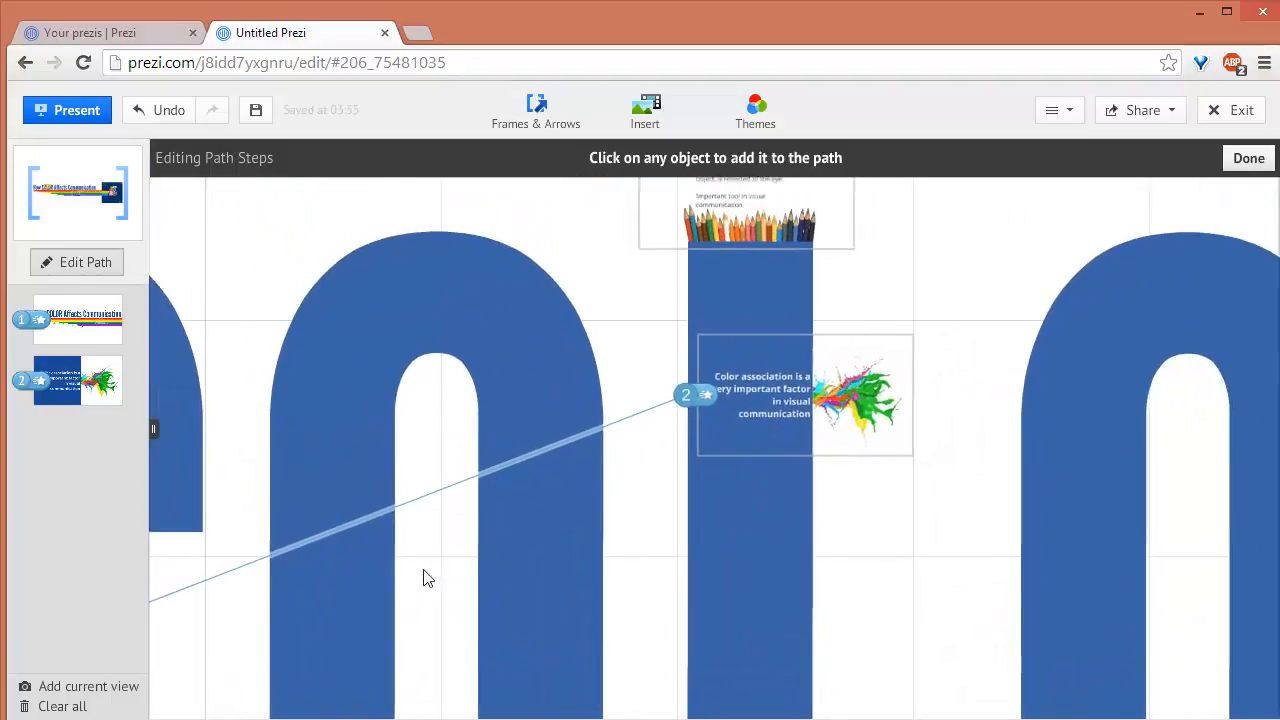
pyautogui.moveTo(425, 574); pyautogui.dragTo(822, 533)
pyautogui.moveTo(460, 660); pyautogui.dragTo(710, 325)
pyautogui.moveTo(300, 570); pyautogui.dragTo(960, 390)
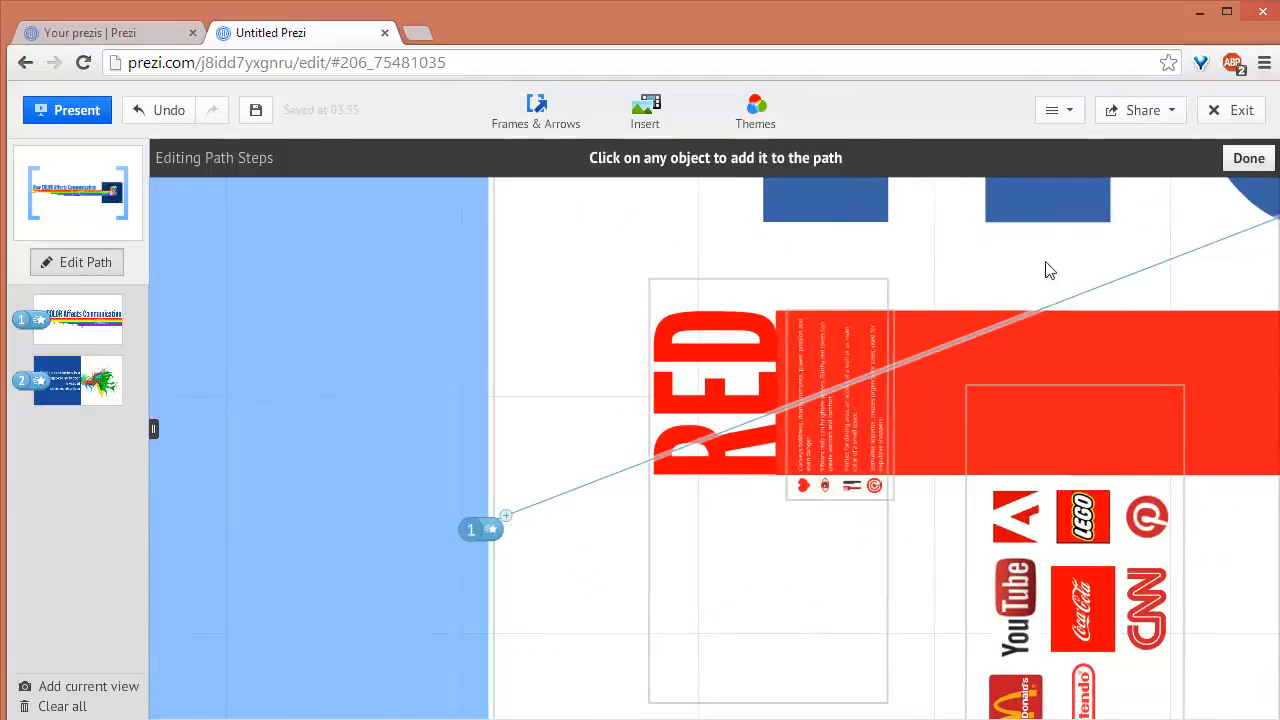
pyautogui.moveTo(1048, 267); pyautogui.dragTo(560, 395)
pyautogui.moveTo(1175, 195); pyautogui.dragTo(806, 255)
pyautogui.scroll(-4, 804, 249)
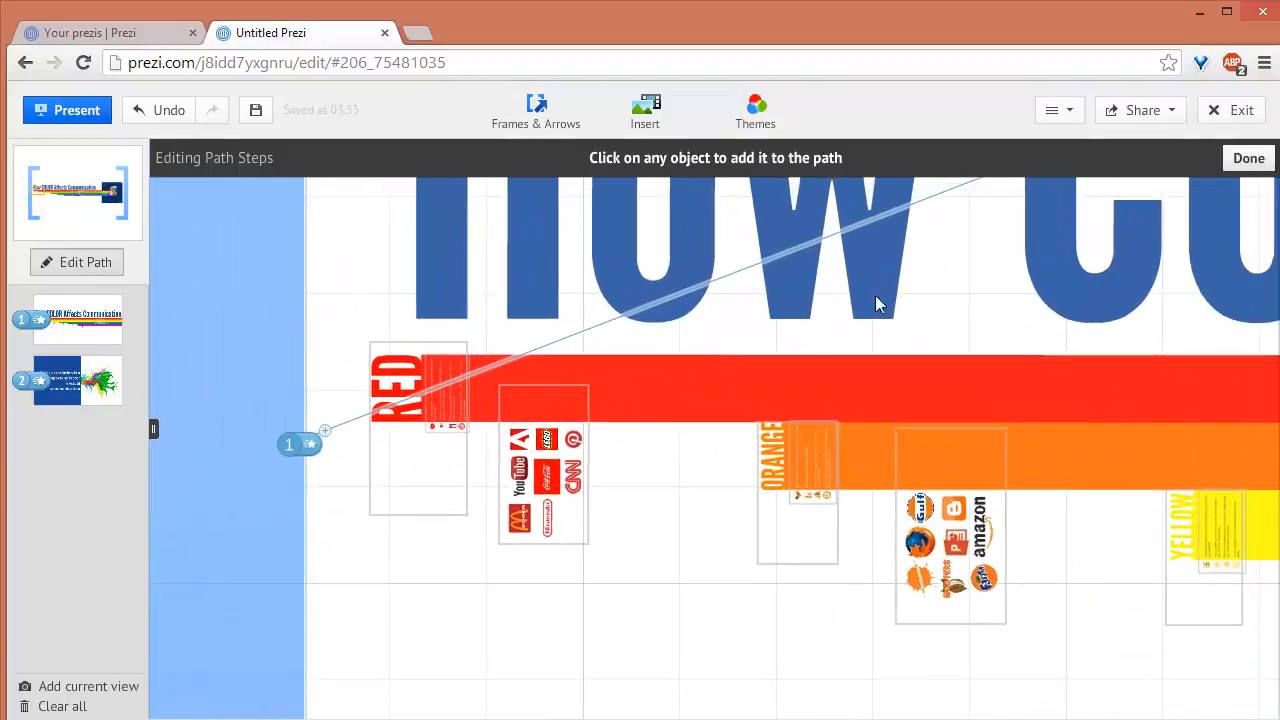
pyautogui.moveTo(1010, 212); pyautogui.dragTo(778, 448)
pyautogui.moveTo(776, 277)
pyautogui.mouseDown()
pyautogui.moveTo(653, 305)
pyautogui.moveTo(831, 245)
pyautogui.moveTo(828, 279)
pyautogui.moveTo(878, 259)
pyautogui.mouseUp()
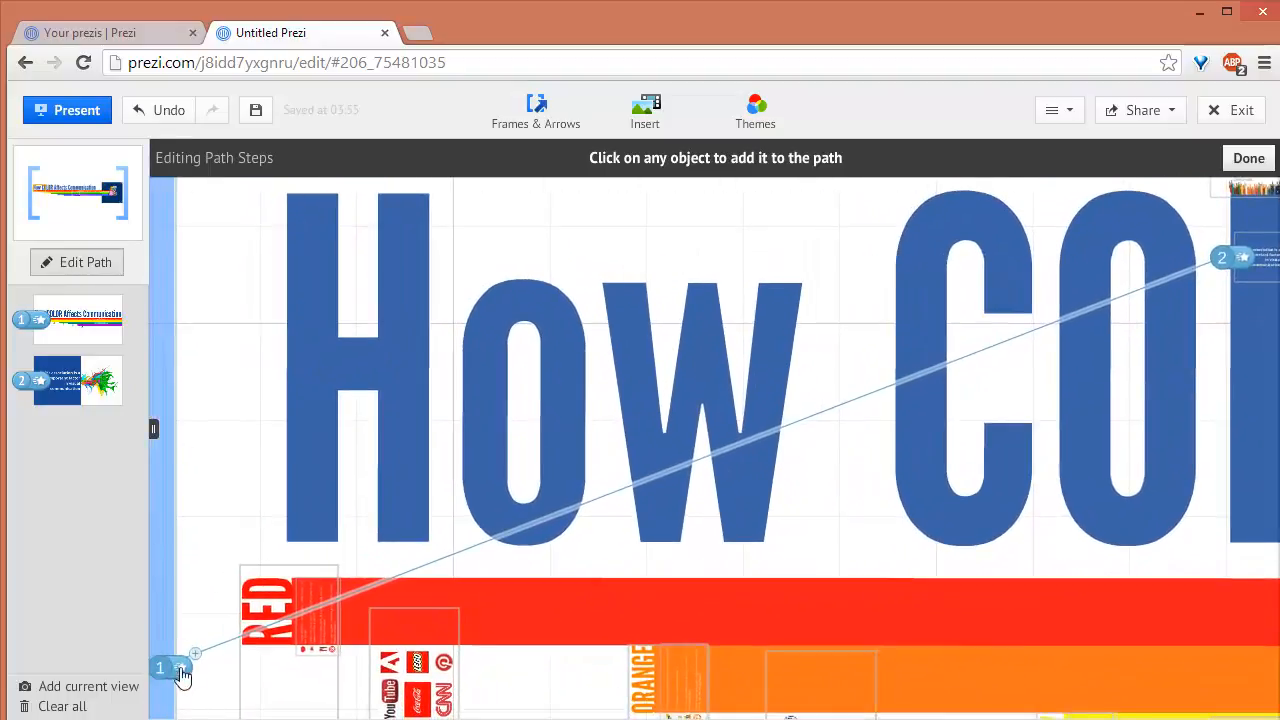
pyautogui.moveTo(195, 662)
pyautogui.mouseDown()
pyautogui.moveTo(1086, 249)
pyautogui.moveTo(1236, 201)
pyautogui.mouseUp()
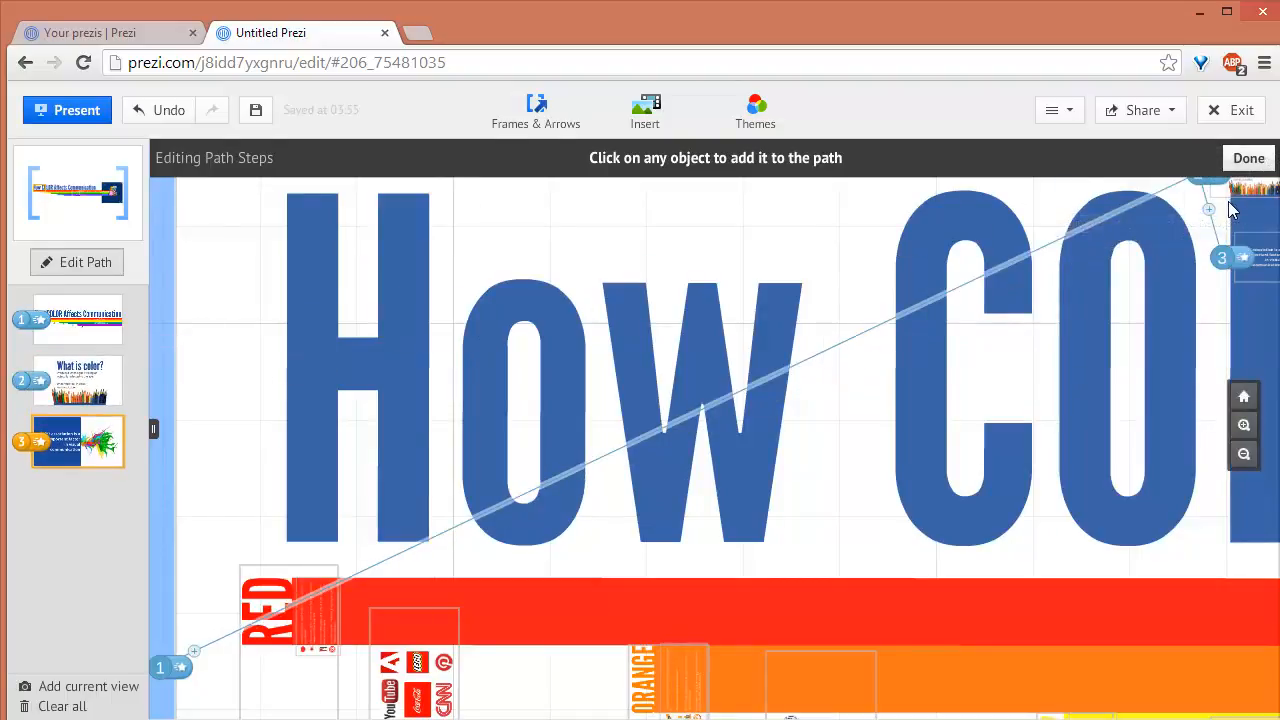
pyautogui.hotkey('ctrl', 'z')
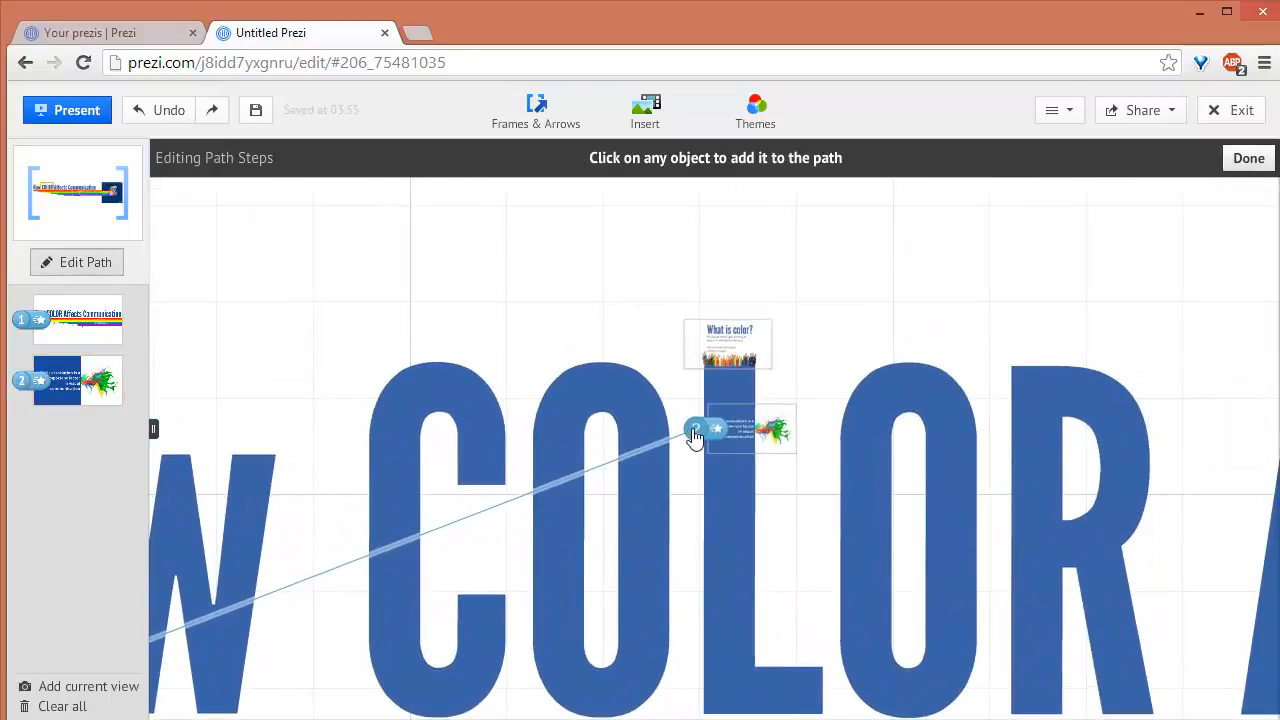
# Add the "What is color?" frame to the end of the path and reorder it to second place
pyautogui.moveTo(695, 437); pyautogui.dragTo(690, 228)
pyautogui.click(695, 334)
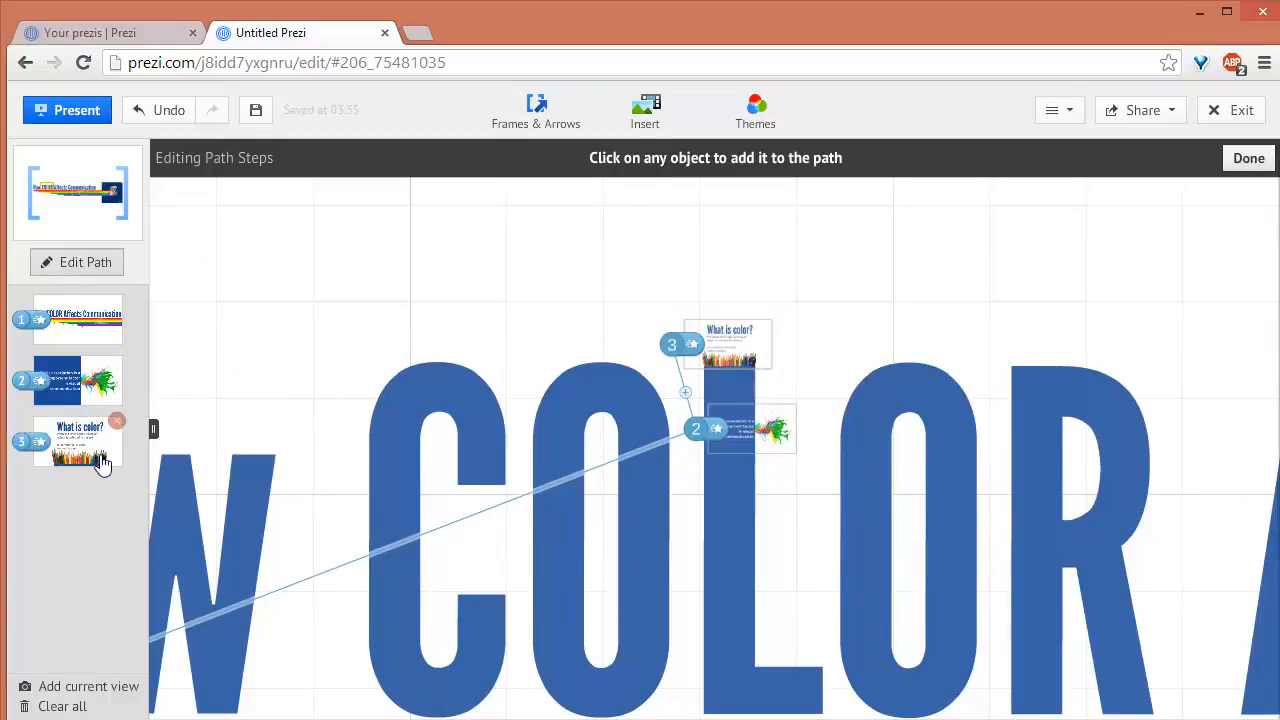
pyautogui.moveTo(102, 461); pyautogui.dragTo(82, 395)
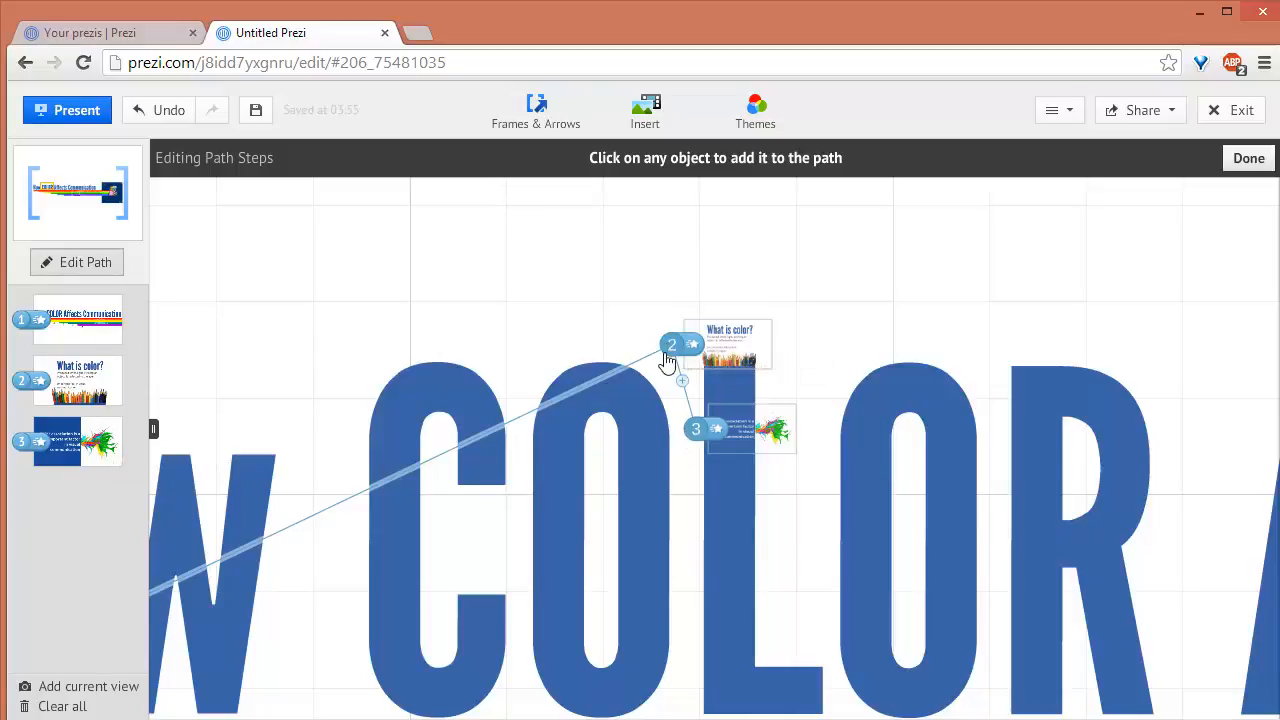
pyautogui.scroll(3, 690, 505)
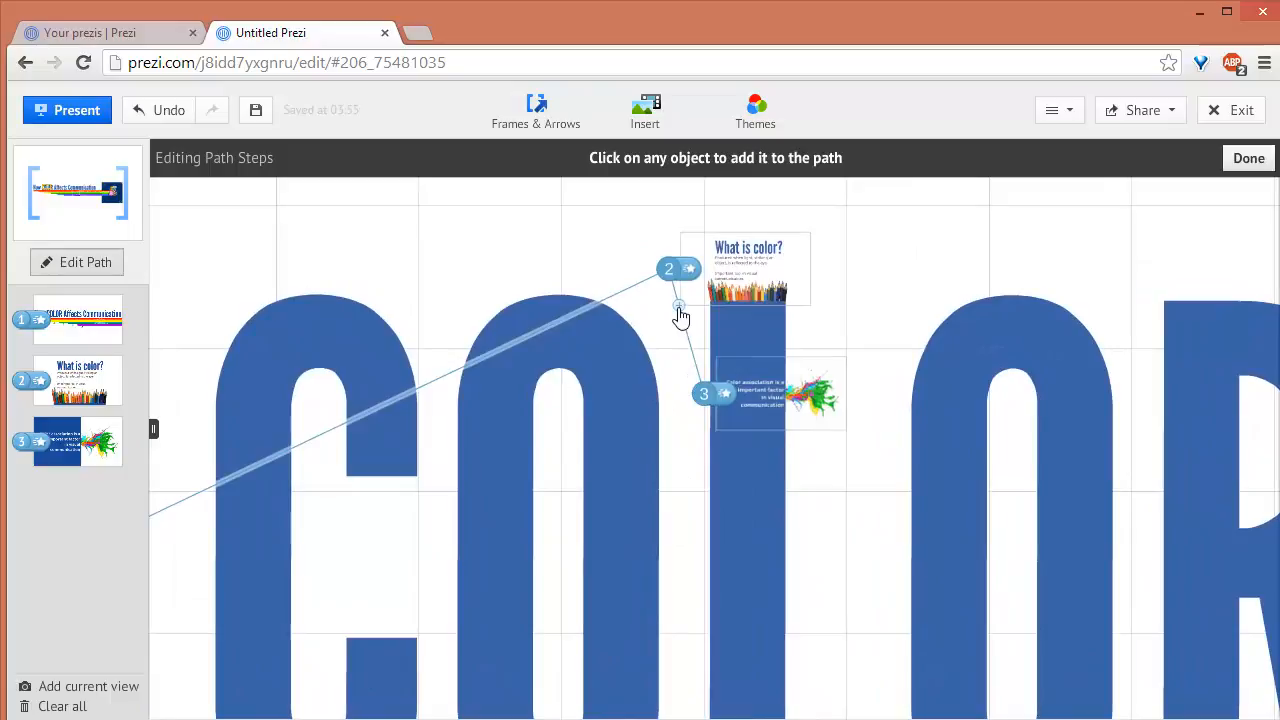
pyautogui.moveTo(680, 316); pyautogui.dragTo(680, 349)
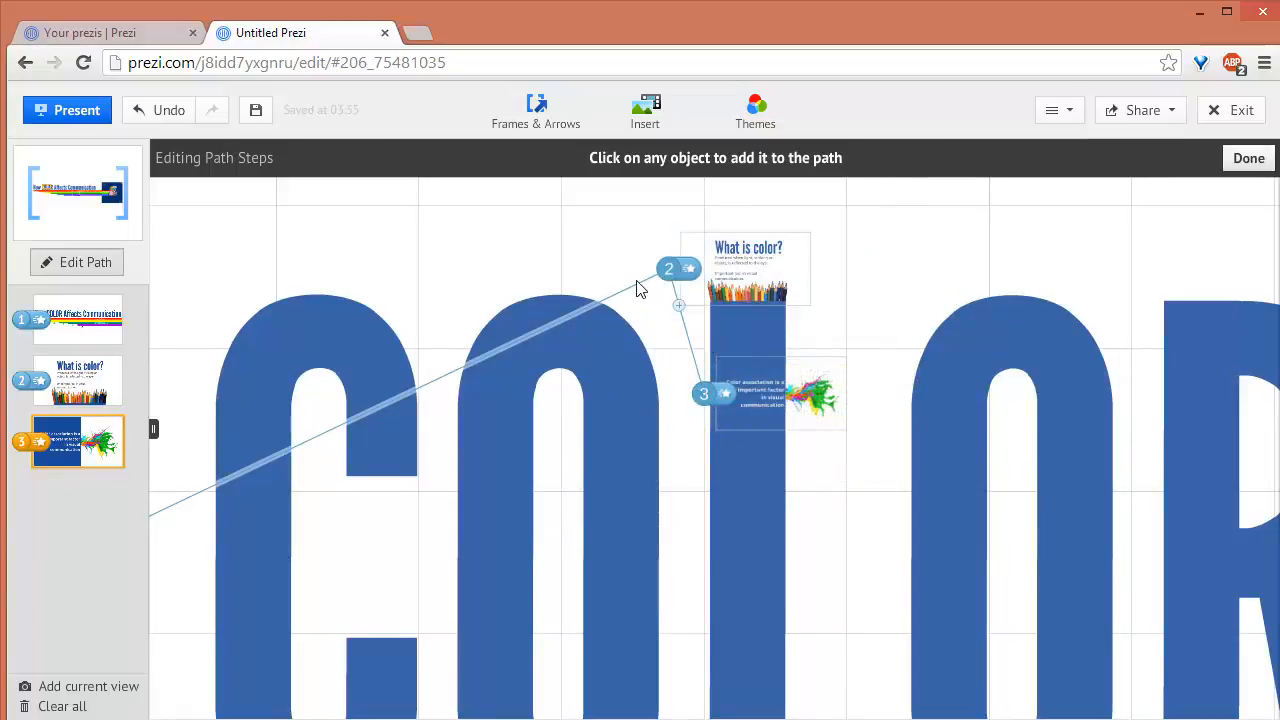
# Apply fade-in effects to the "What is color?" heading and the two paragraphs below it in order, preview the animation, and save it
pyautogui.scroll(2, 691, 321)
pyautogui.moveTo(892, 267); pyautogui.dragTo(856, 378)
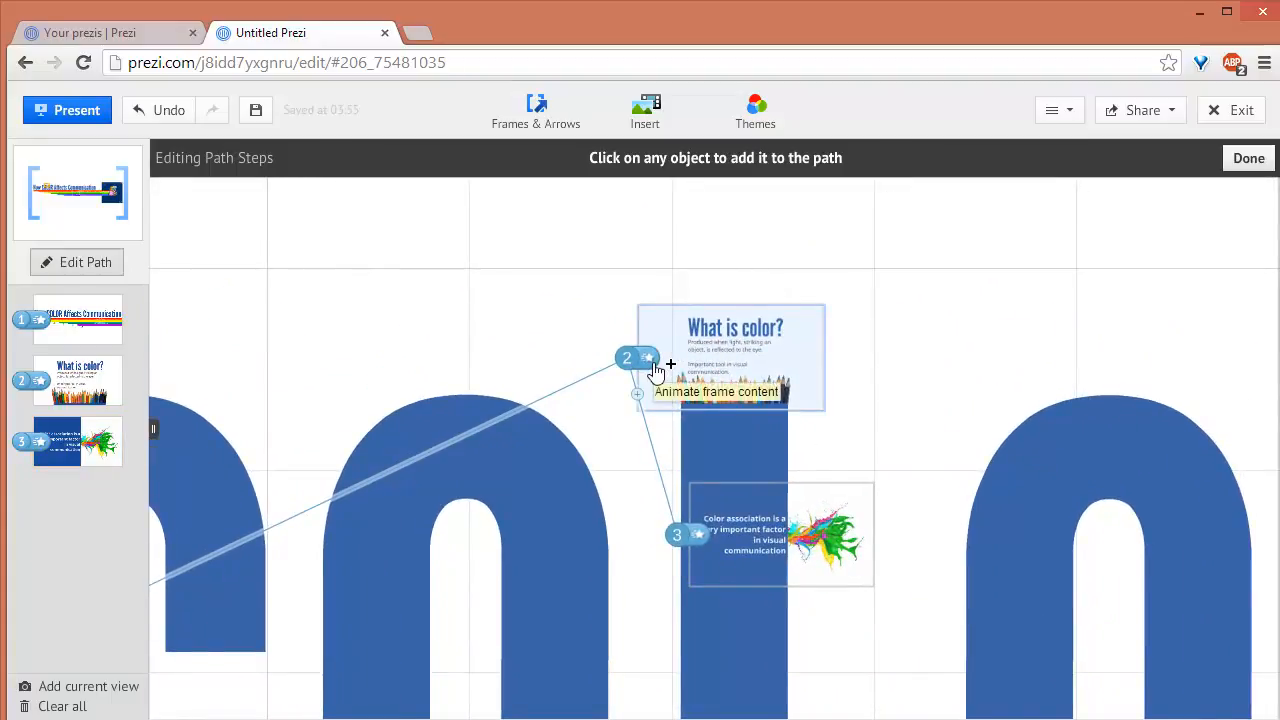
pyautogui.scroll(3, 652, 368)
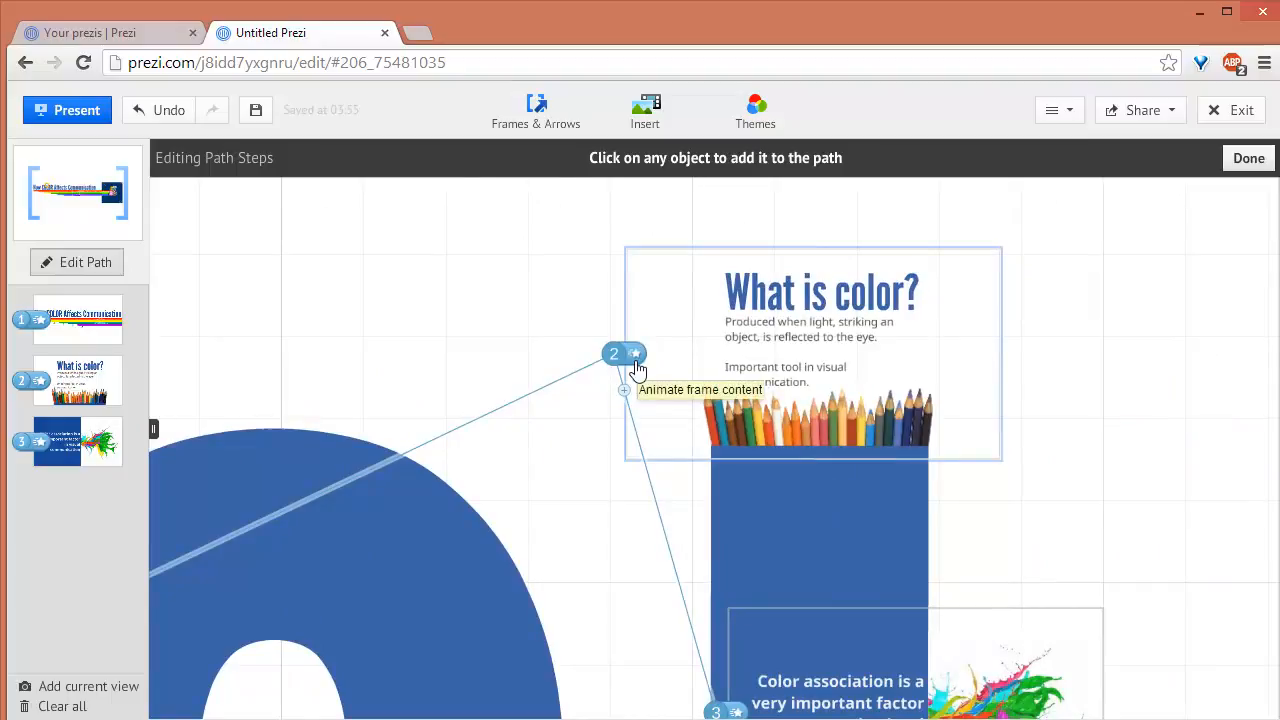
pyautogui.click(636, 362)
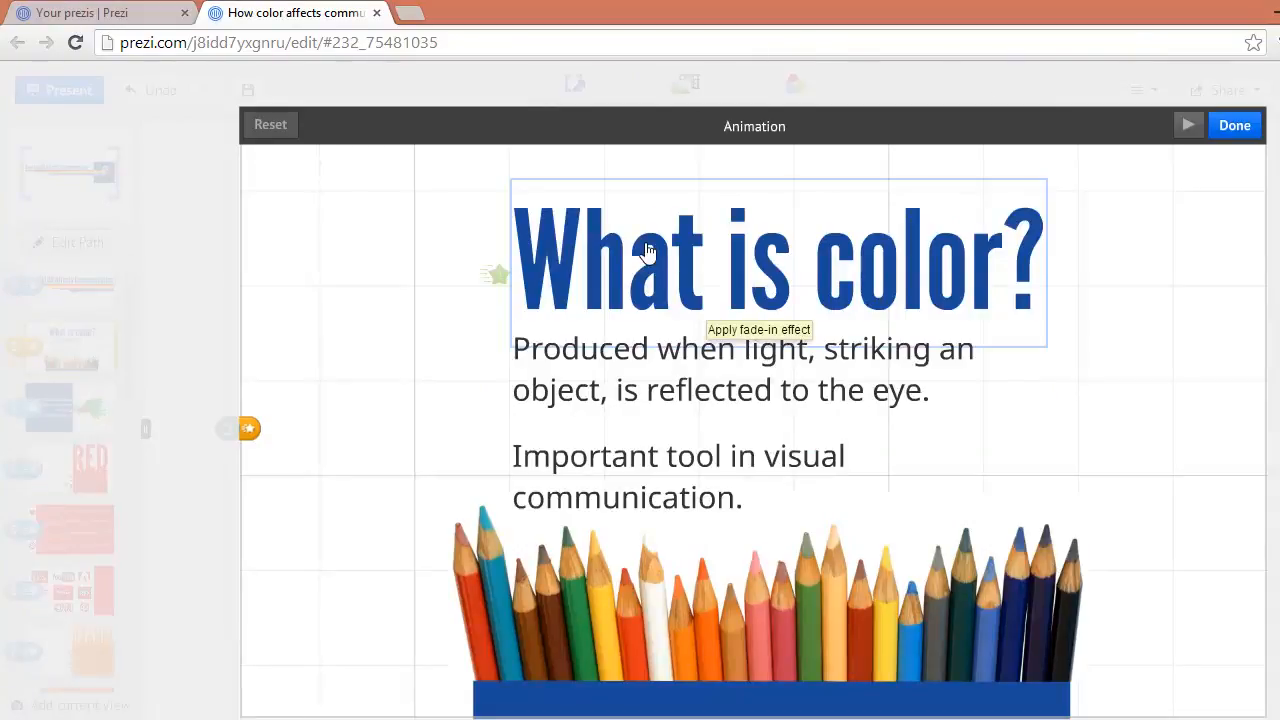
pyautogui.click(646, 250)
pyautogui.click(668, 368)
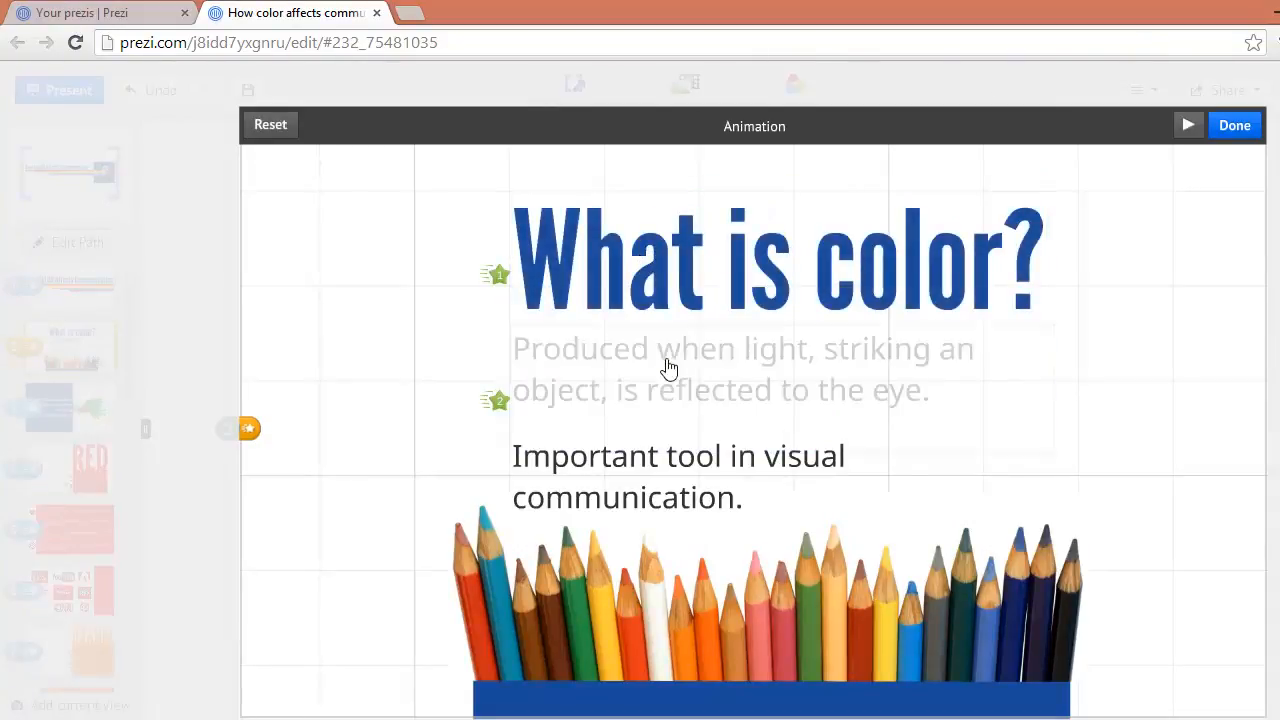
pyautogui.click(651, 470)
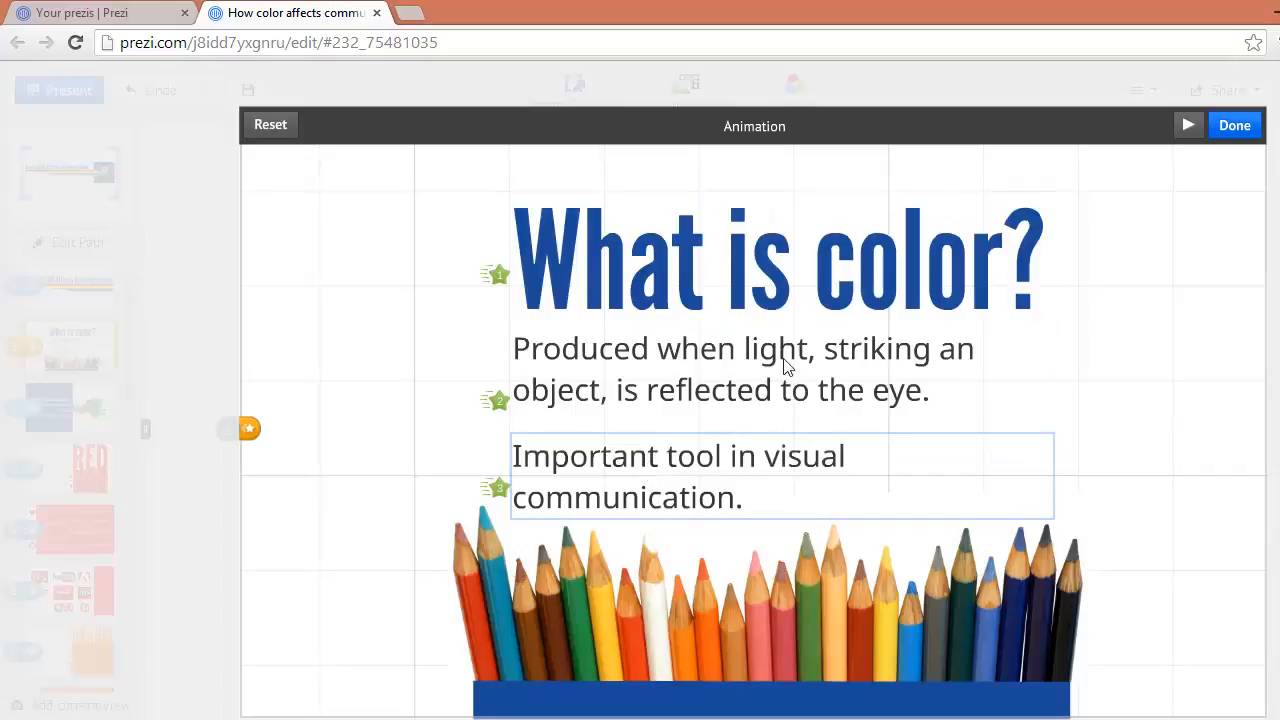
pyautogui.click(1187, 126)
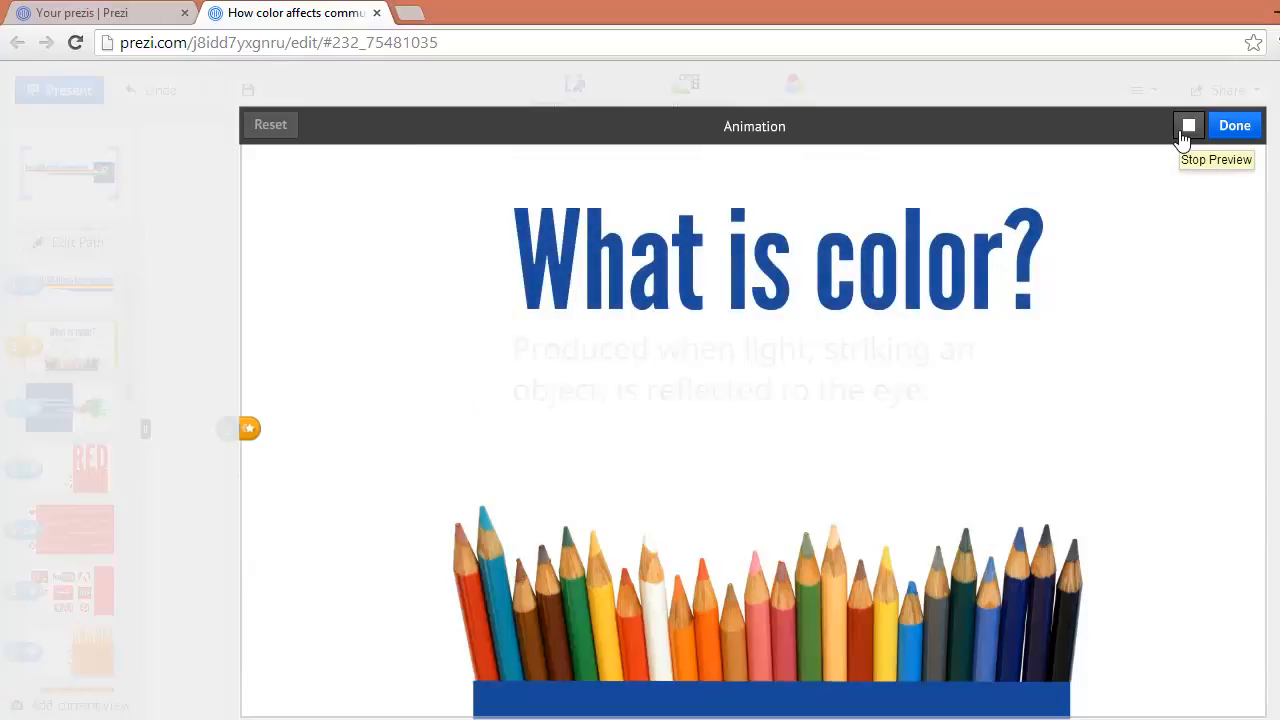
pyautogui.click(1232, 127)
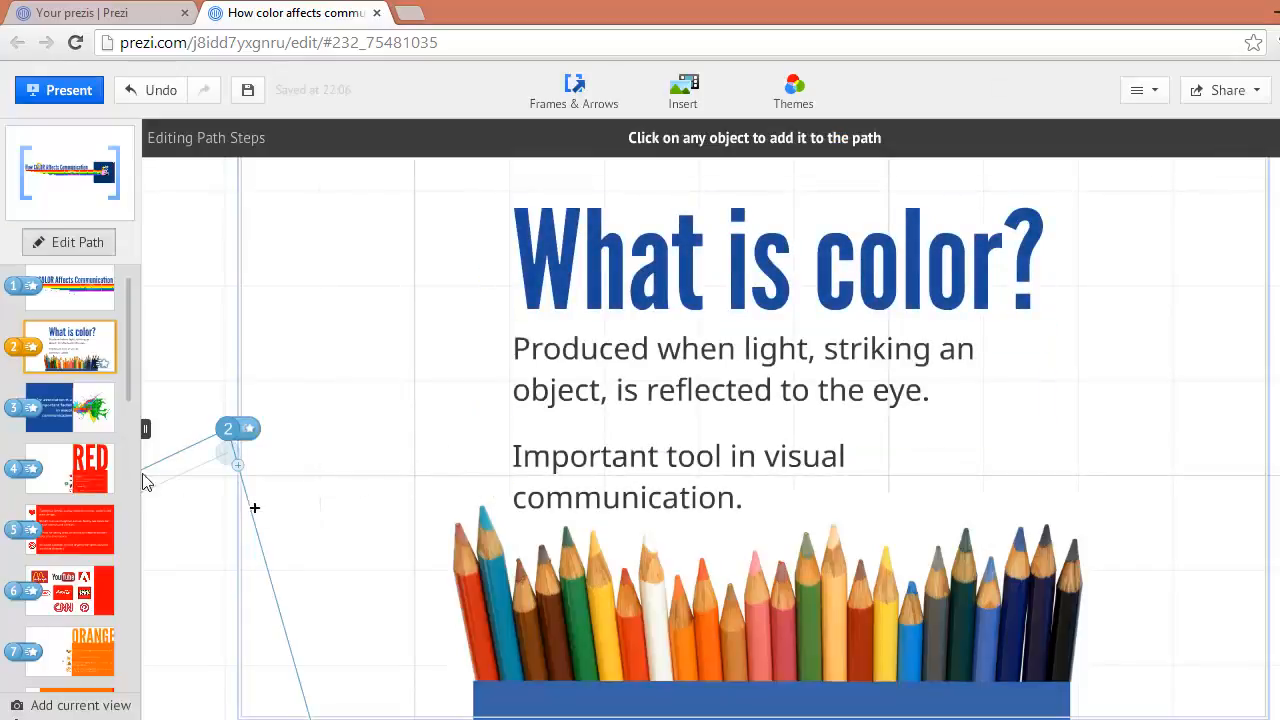
# Apply a fade-in effect to the "Color association" text in the third path step and save the animation
pyautogui.click(90, 404)
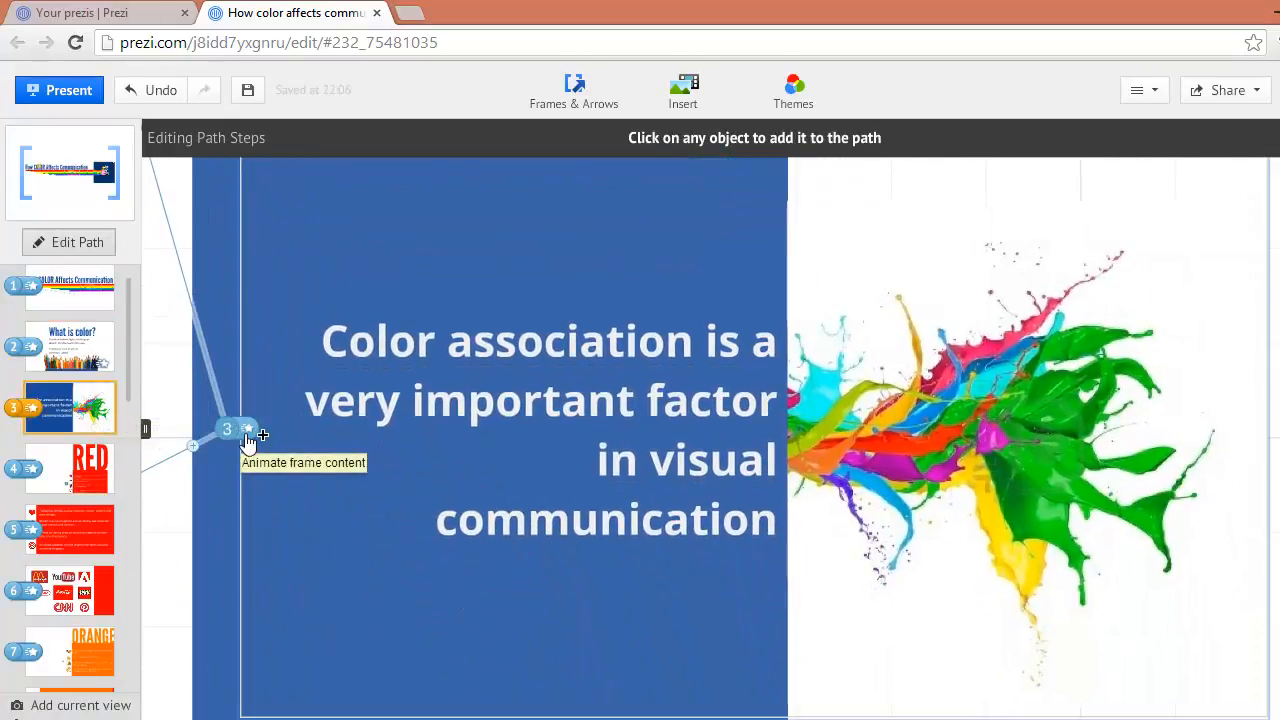
pyautogui.click(248, 432)
pyautogui.click(582, 398)
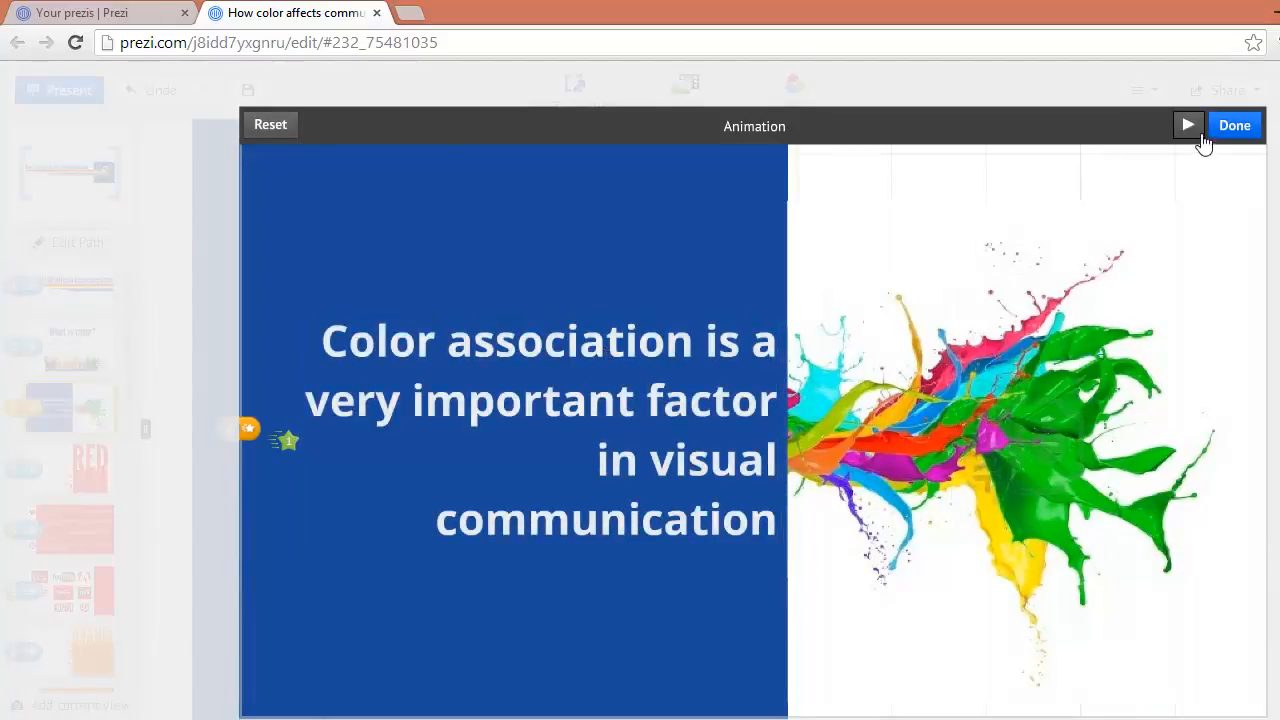
pyautogui.click(1233, 127)
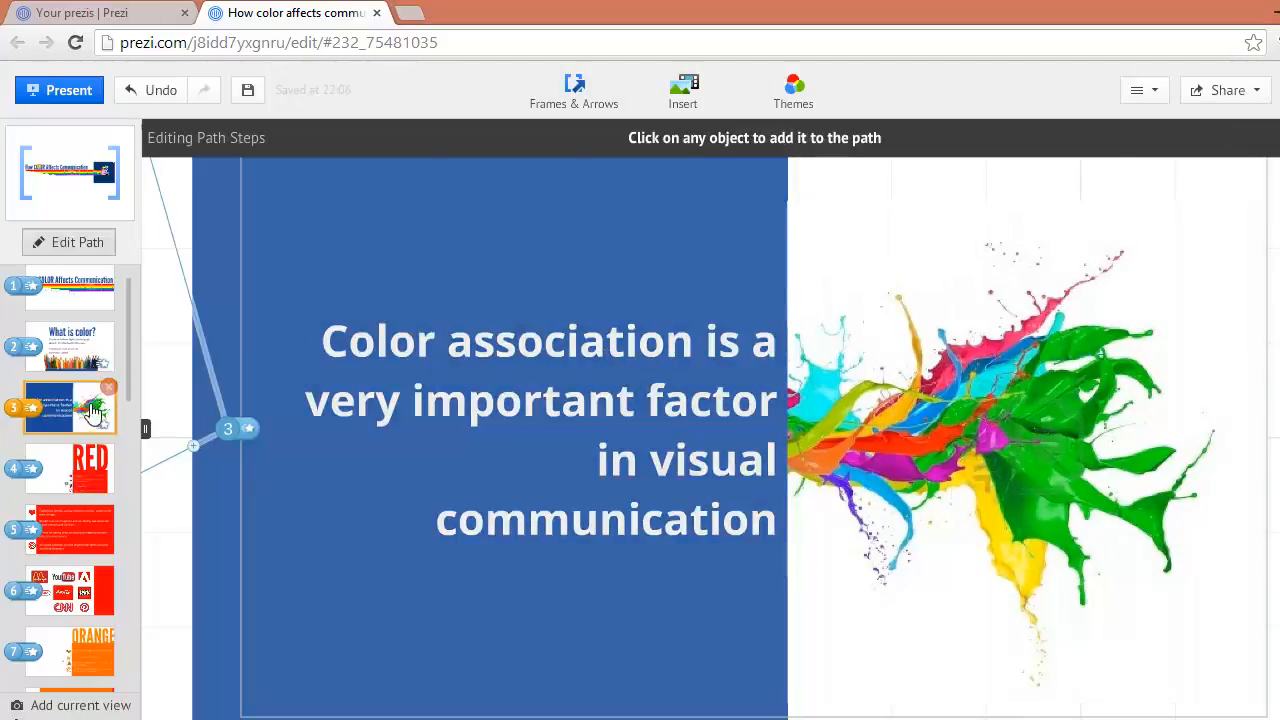
# Apply separate fade-in effects to the icons and text lines of the fifth path step, and preview the animation
pyautogui.click(82, 470)
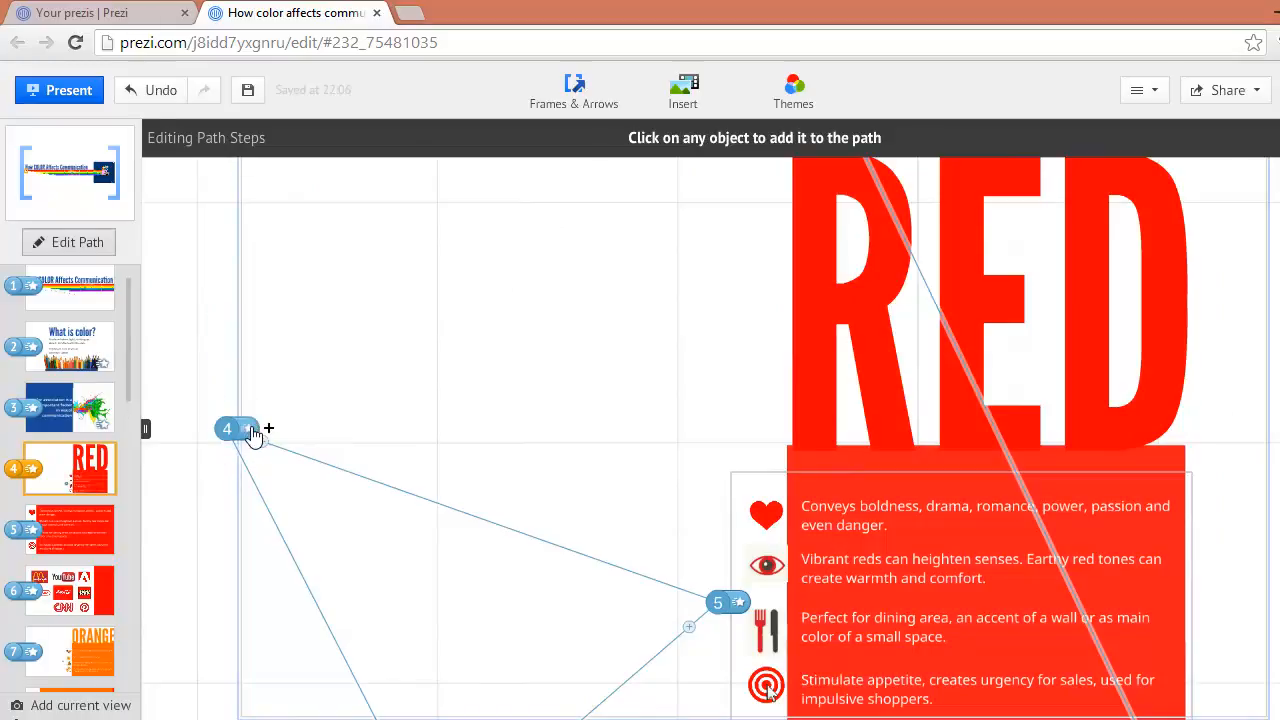
pyautogui.click(99, 535)
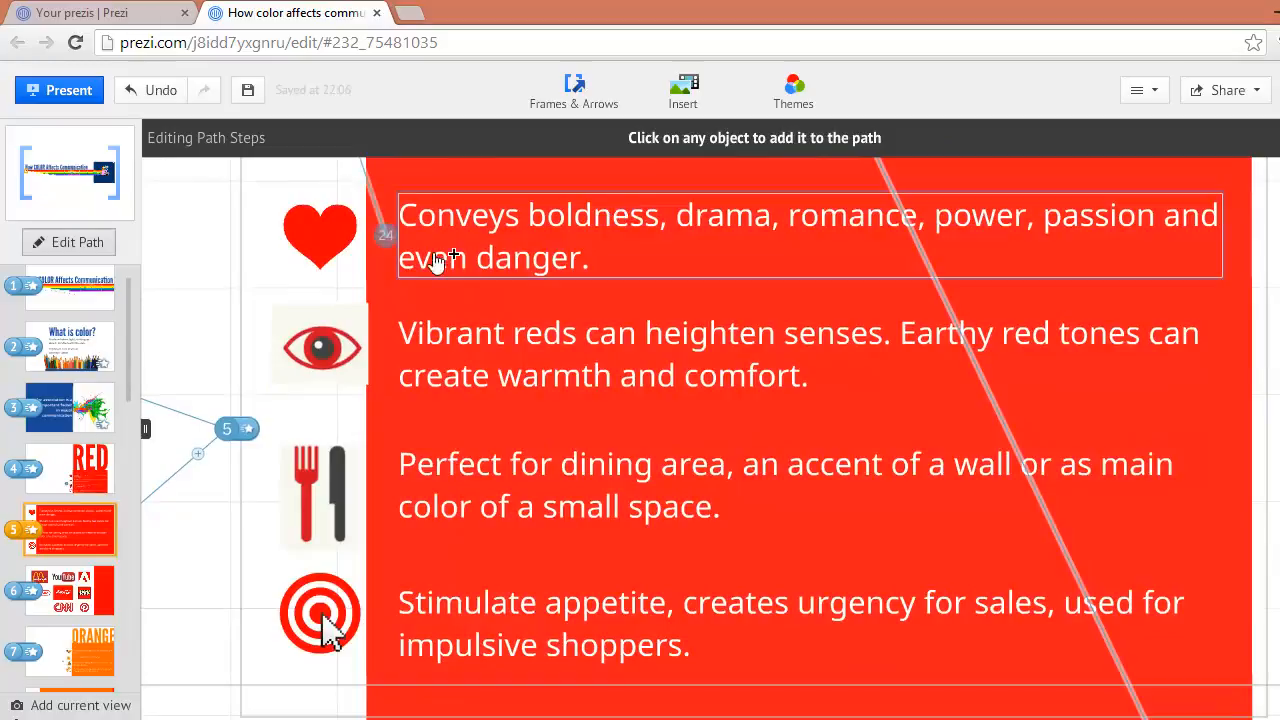
pyautogui.click(248, 429)
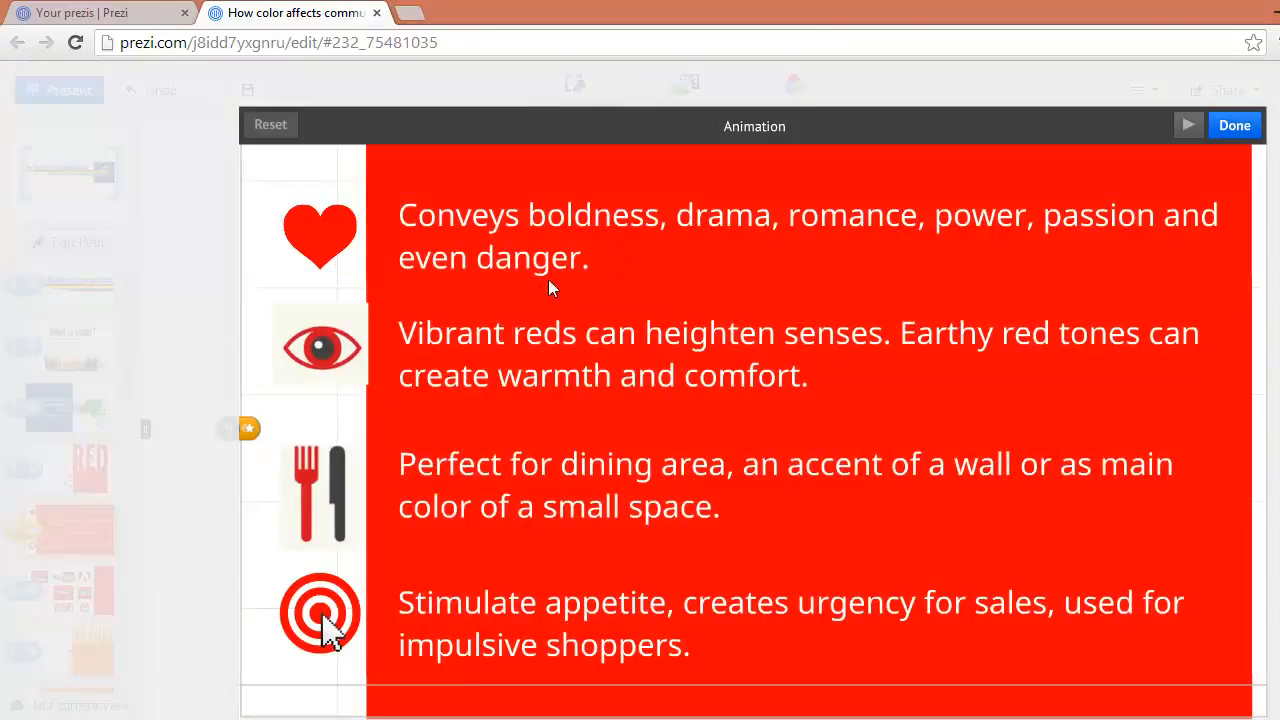
pyautogui.click(340, 236)
pyautogui.click(526, 249)
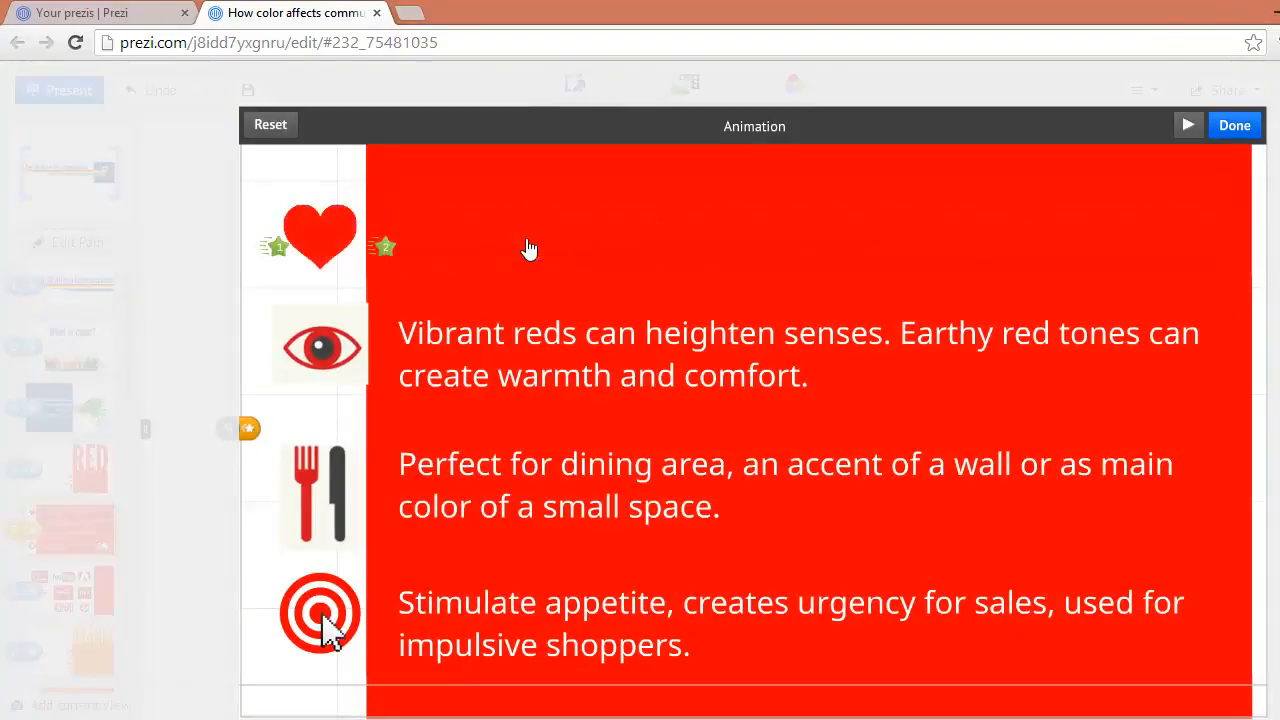
pyautogui.click(550, 345)
pyautogui.click(320, 347)
pyautogui.click(343, 471)
pyautogui.click(500, 491)
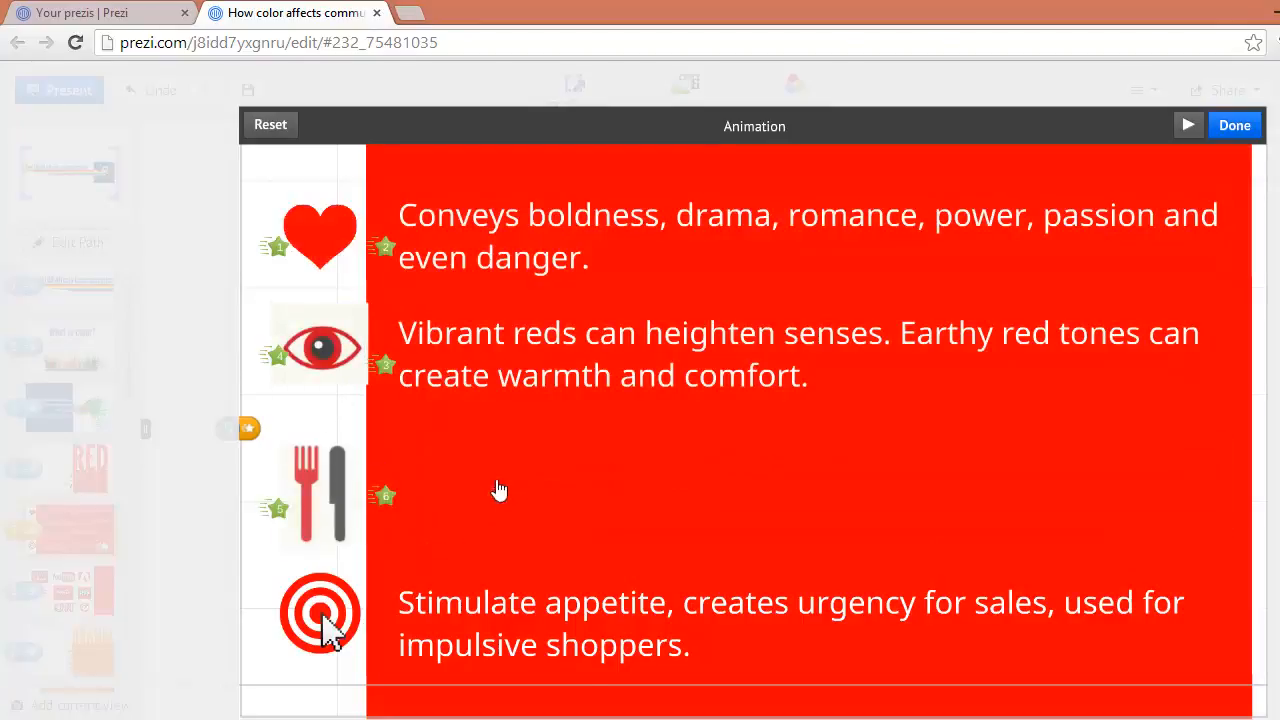
pyautogui.click(368, 598)
pyautogui.click(538, 618)
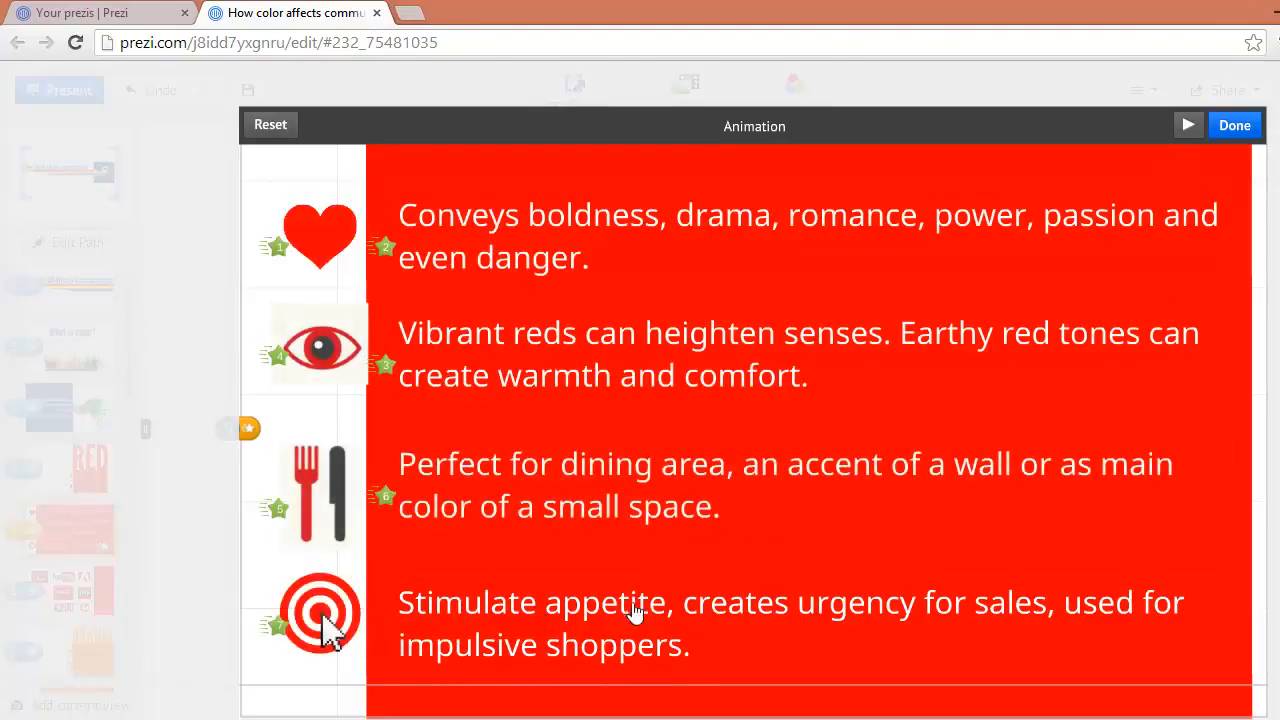
pyautogui.click(1186, 125)
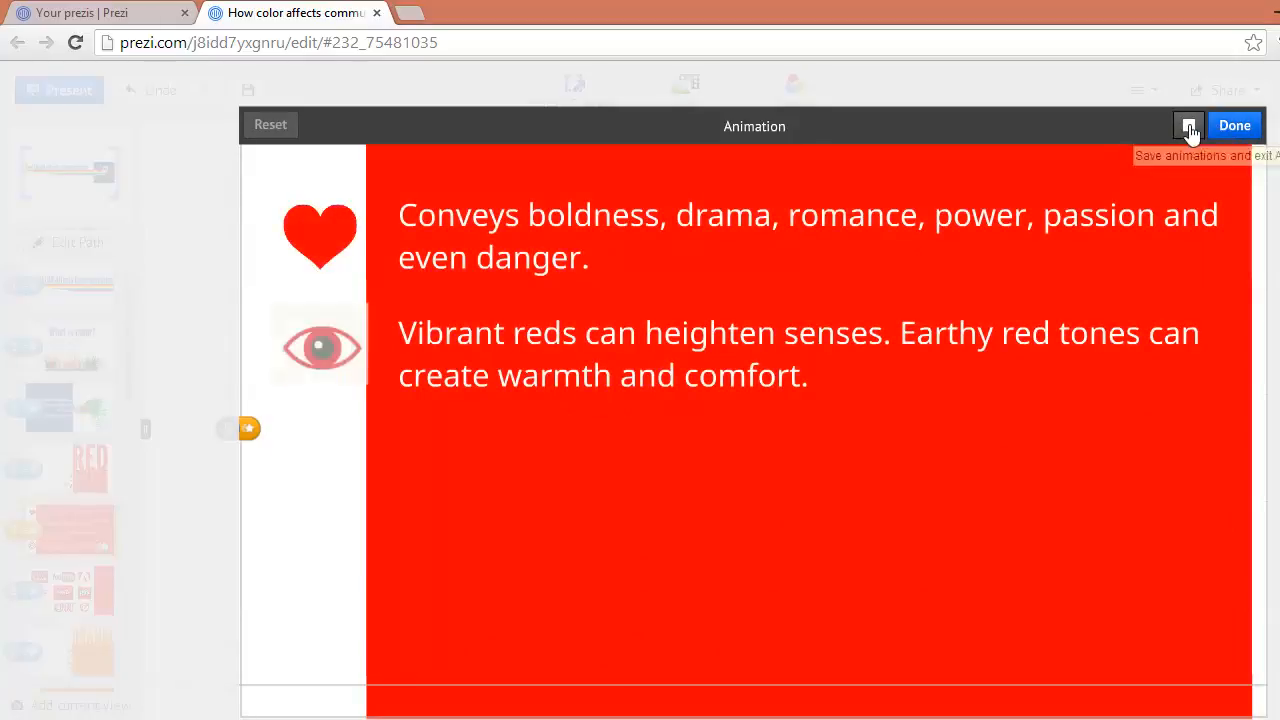
pyautogui.click(1189, 130)
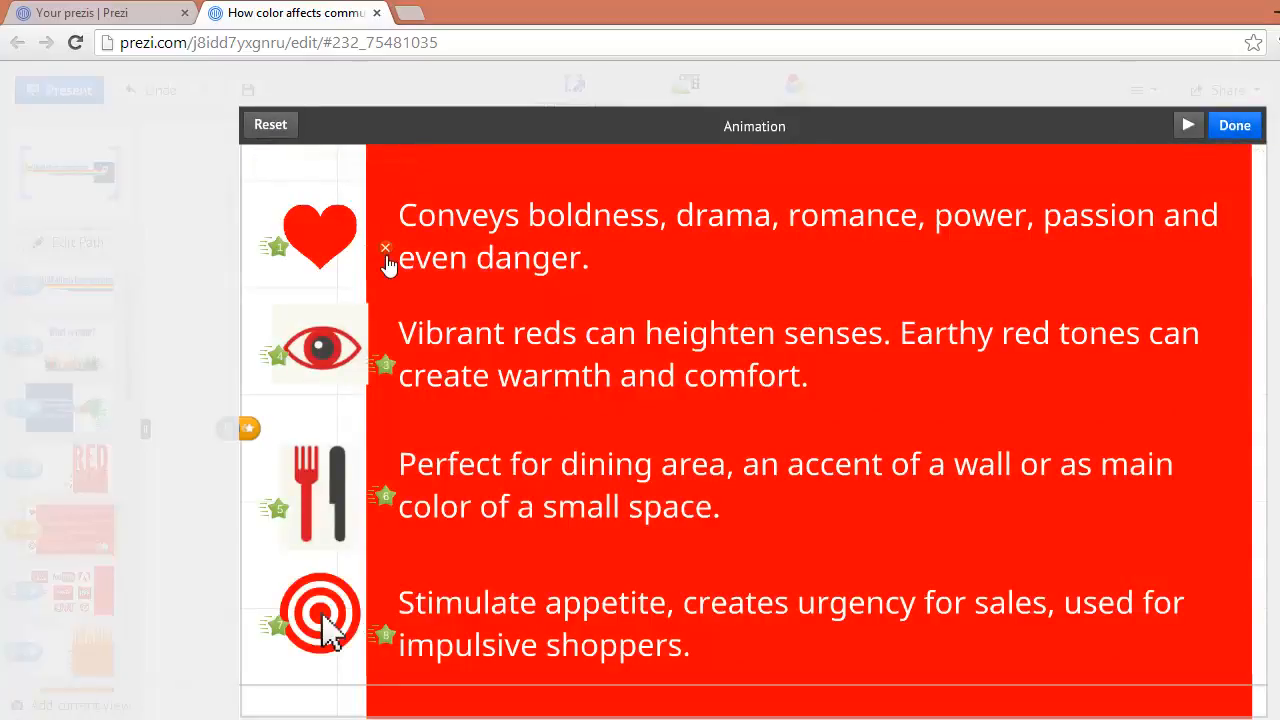
# Remove all fade-in effects from the icons and text lines of the fifth path step and close the animation editor
pyautogui.click(386, 638)
pyautogui.click(274, 630)
pyautogui.click(278, 509)
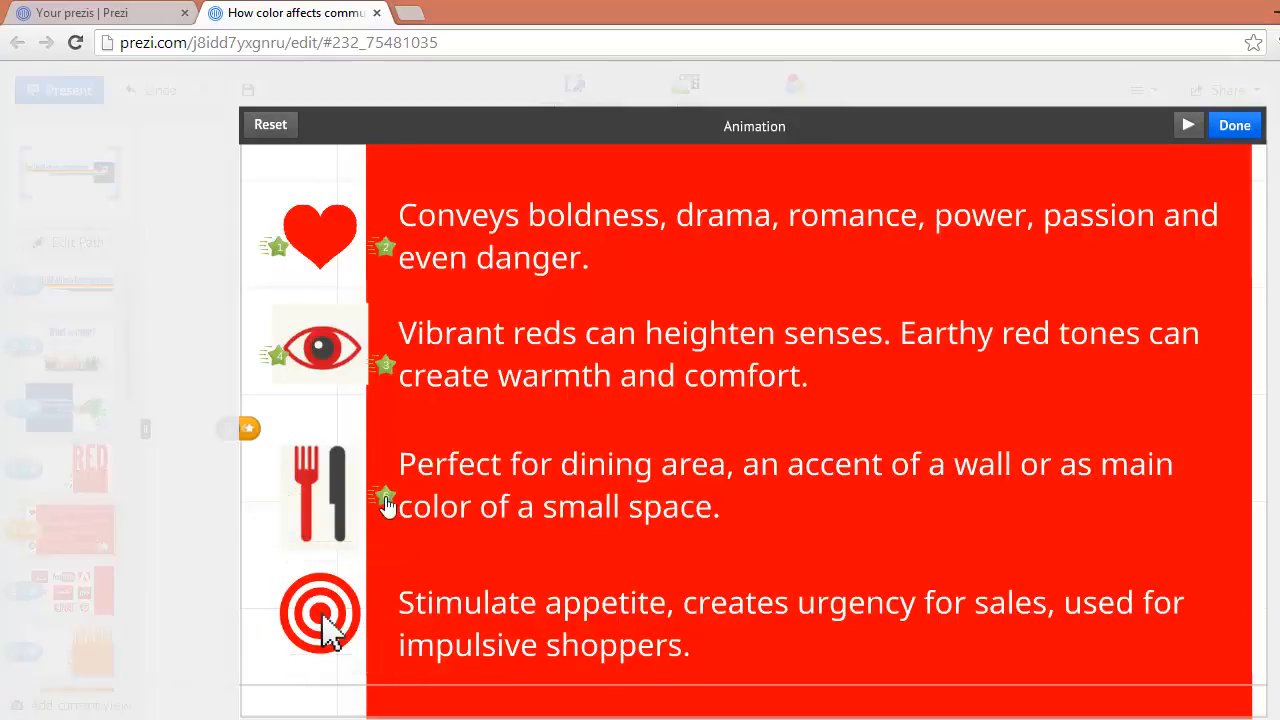
pyautogui.click(386, 498)
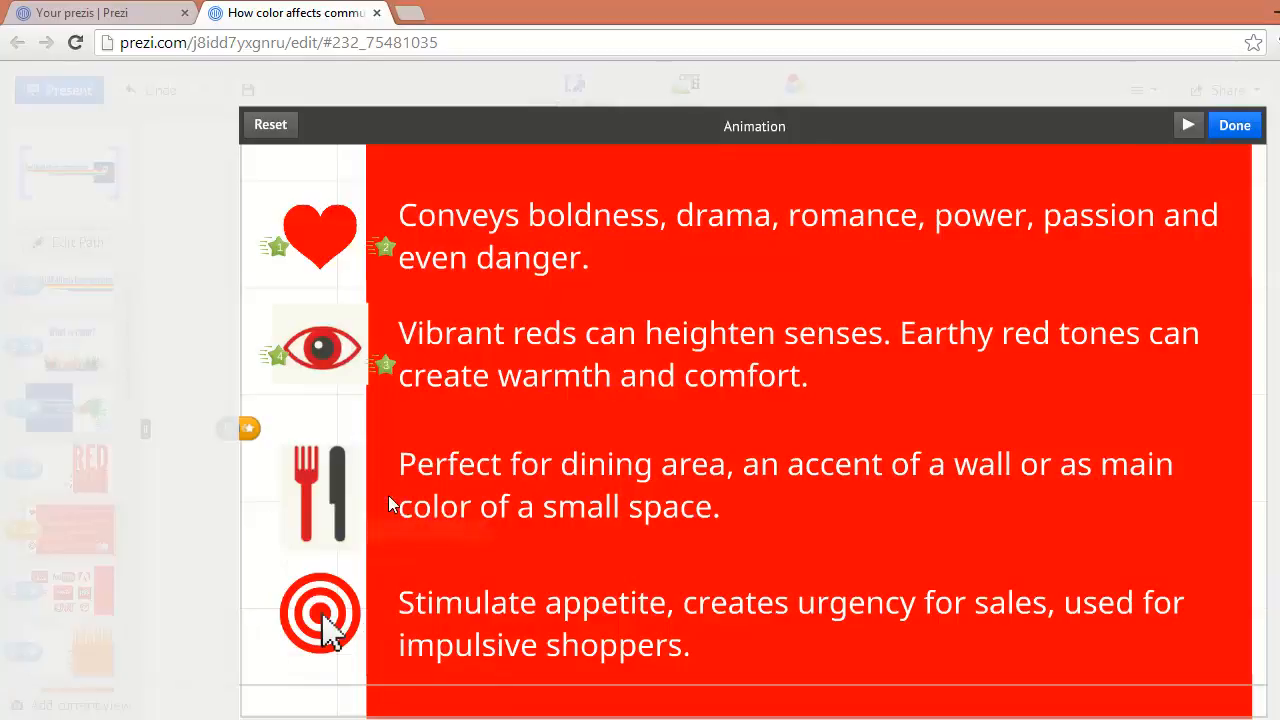
pyautogui.click(268, 124)
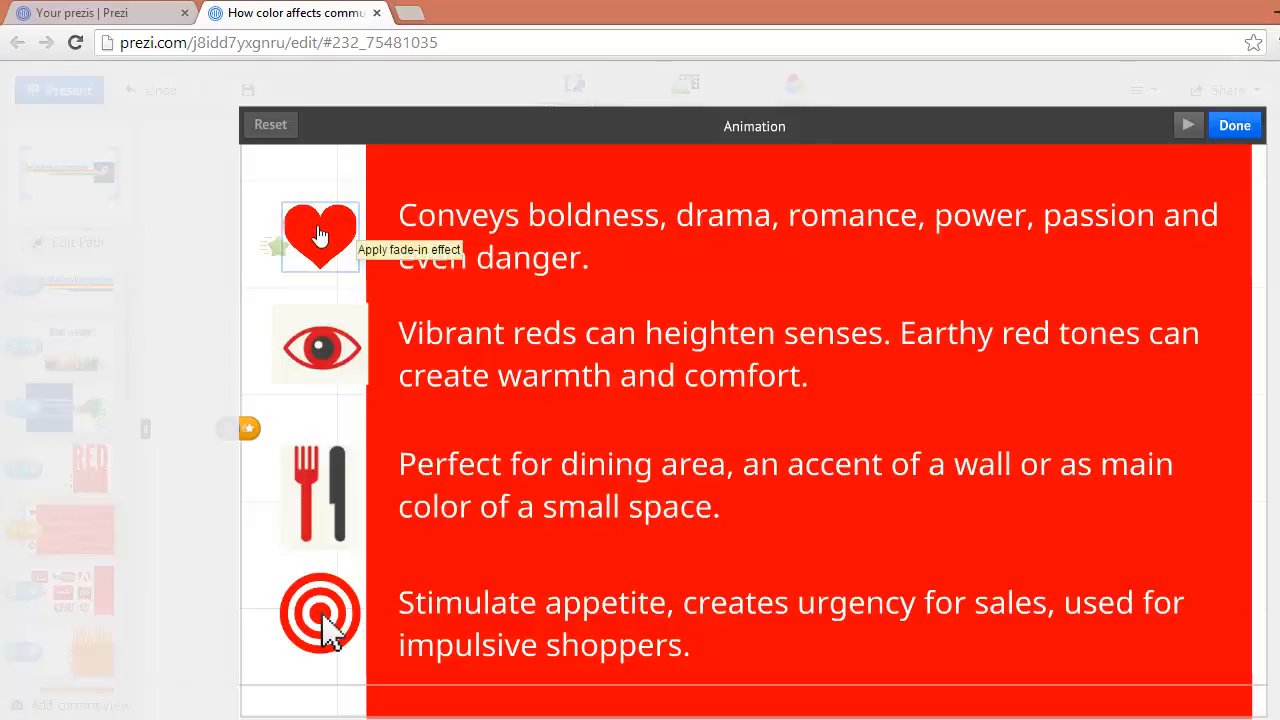
pyautogui.click(1235, 126)
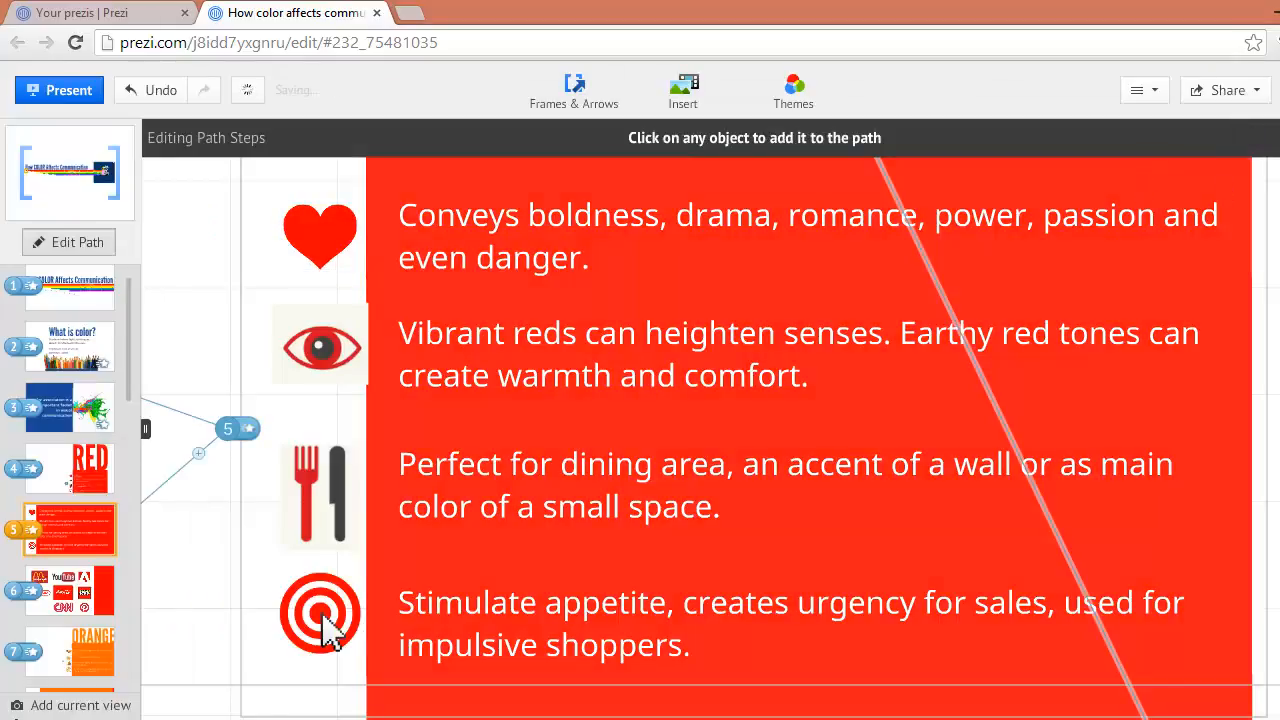
# Exit path editing and group the heart icon with its text, and the eye icon with its text
pyautogui.click(1278, 138)
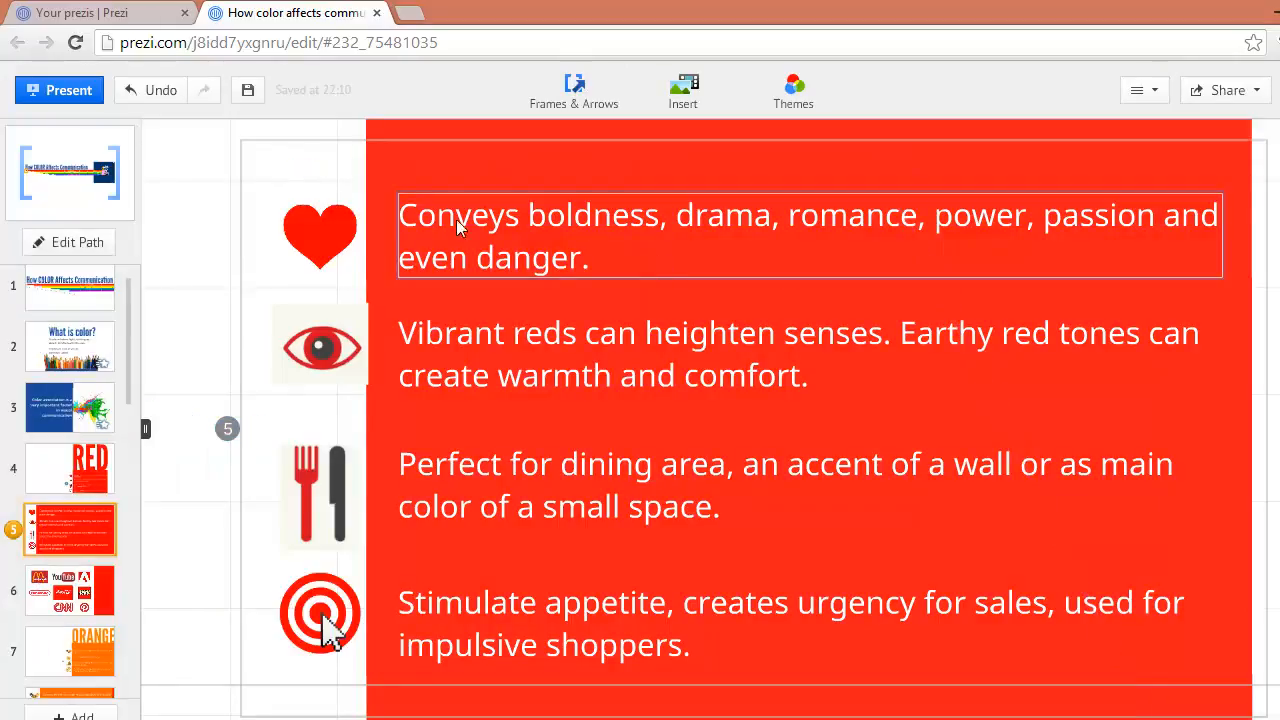
pyautogui.click(318, 250)
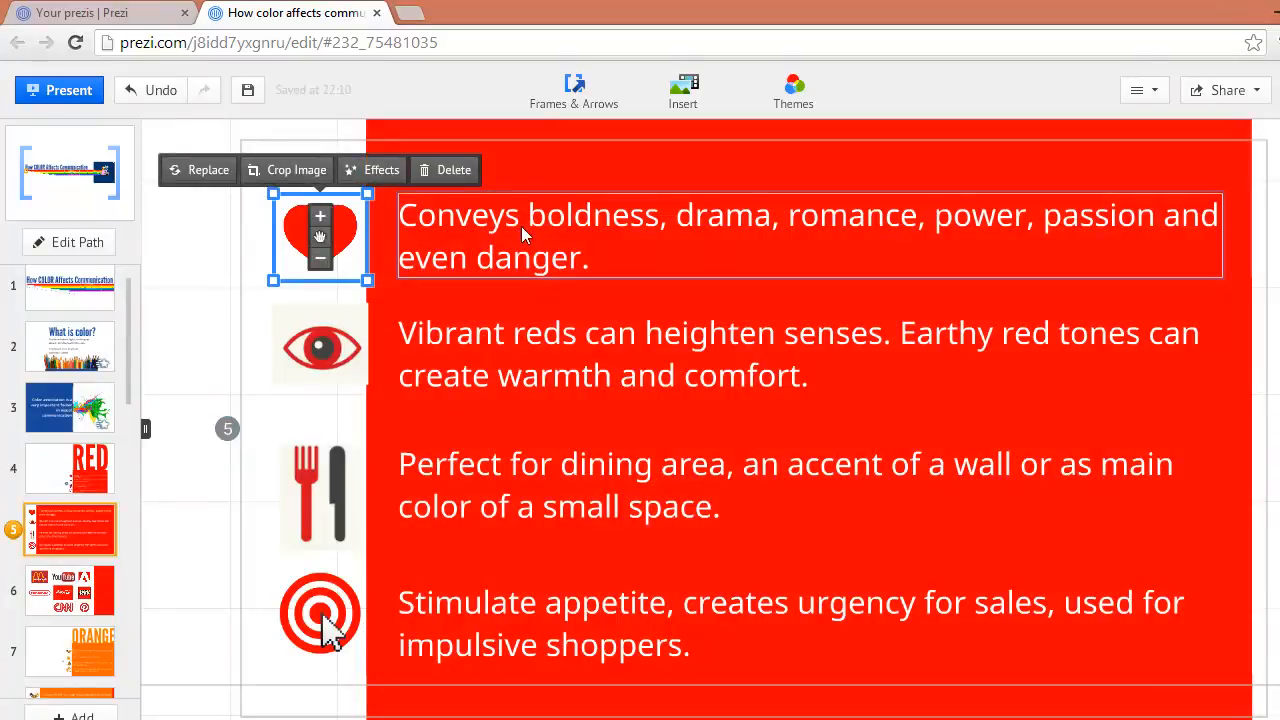
pyautogui.keyDown('shift'); pyautogui.click(521, 226); pyautogui.keyUp('shift')
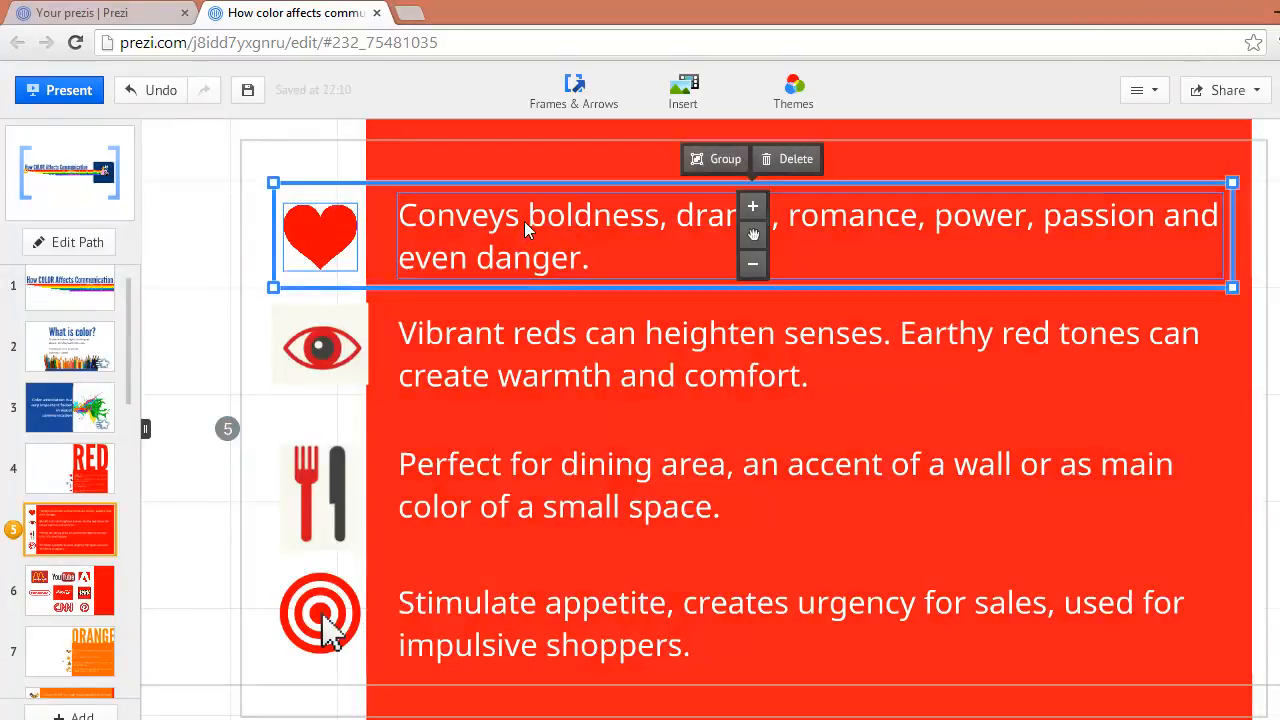
pyautogui.click(717, 177)
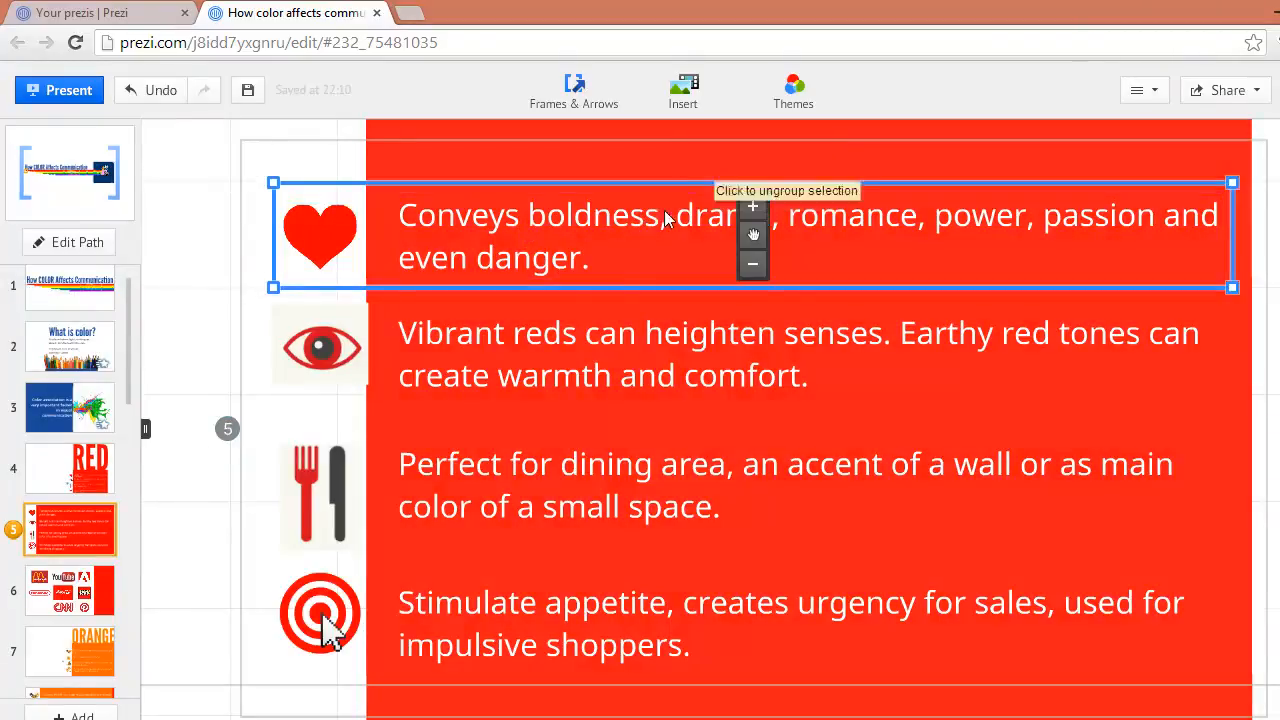
pyautogui.click(492, 373)
pyautogui.keyDown('shift'); pyautogui.click(320, 345); pyautogui.keyUp('shift')
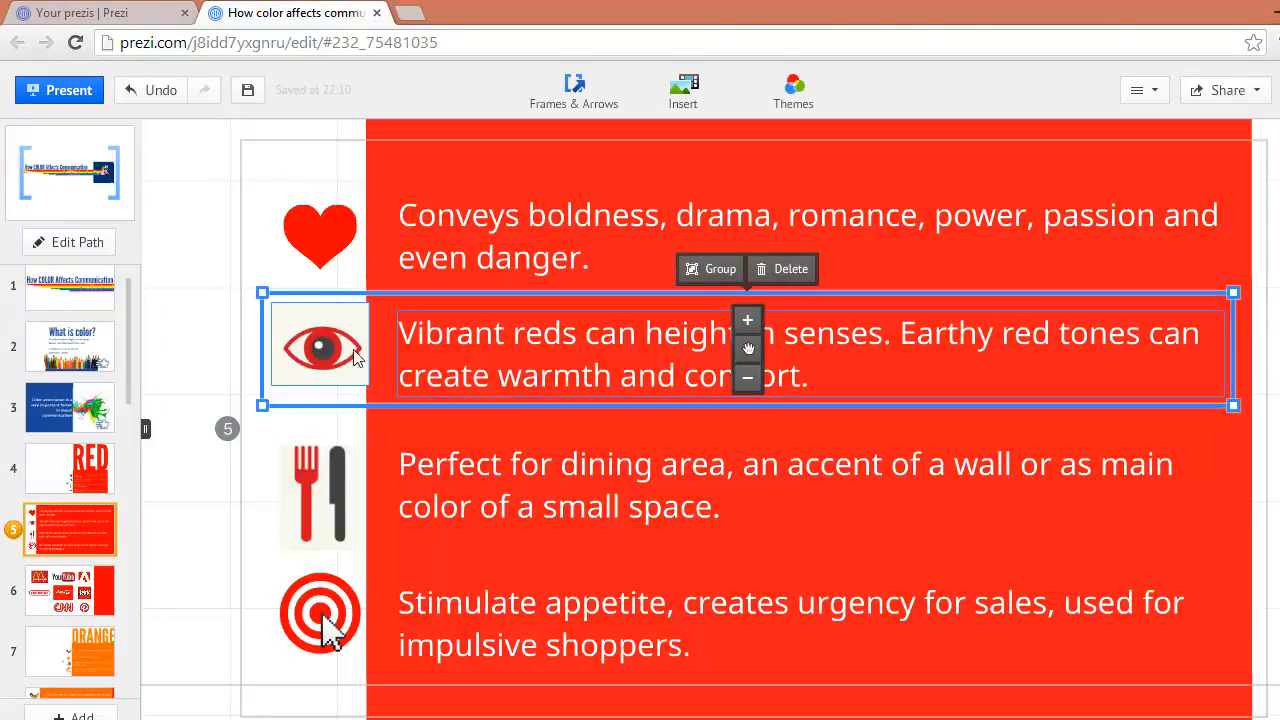
pyautogui.click(710, 276)
# Group the fork-and-knife icon with its text, and the target icon with the "Stimulate appetite" text
pyautogui.click(508, 466)
pyautogui.keyDown('shift'); pyautogui.click(355, 502); pyautogui.keyUp('shift')
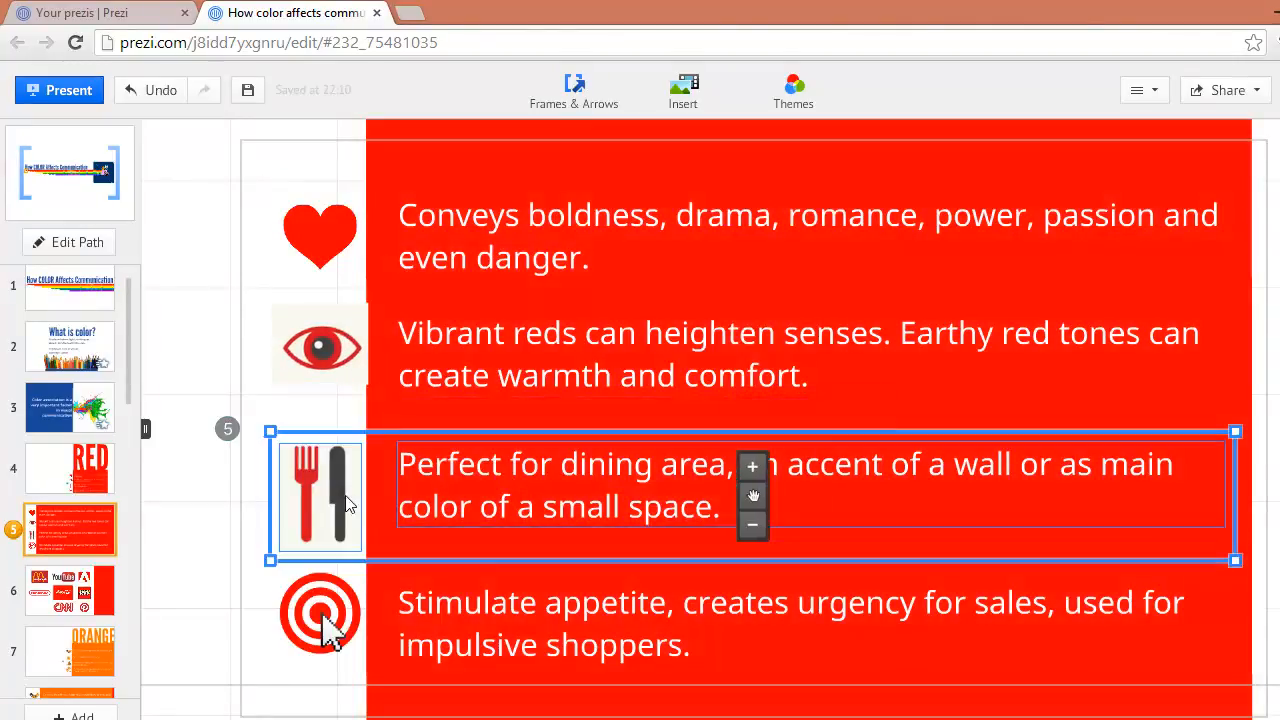
pyautogui.click(716, 408)
pyautogui.click(546, 650)
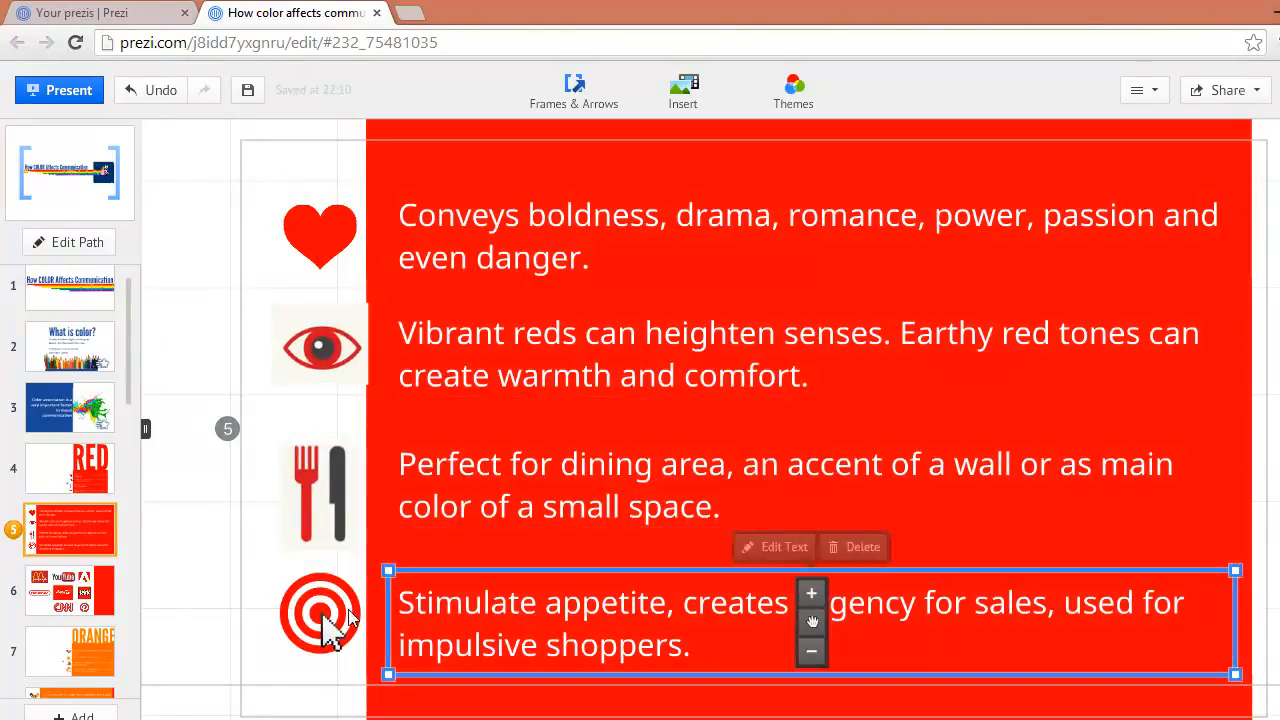
pyautogui.keyDown('shift'); pyautogui.click(332, 608); pyautogui.keyUp('shift')
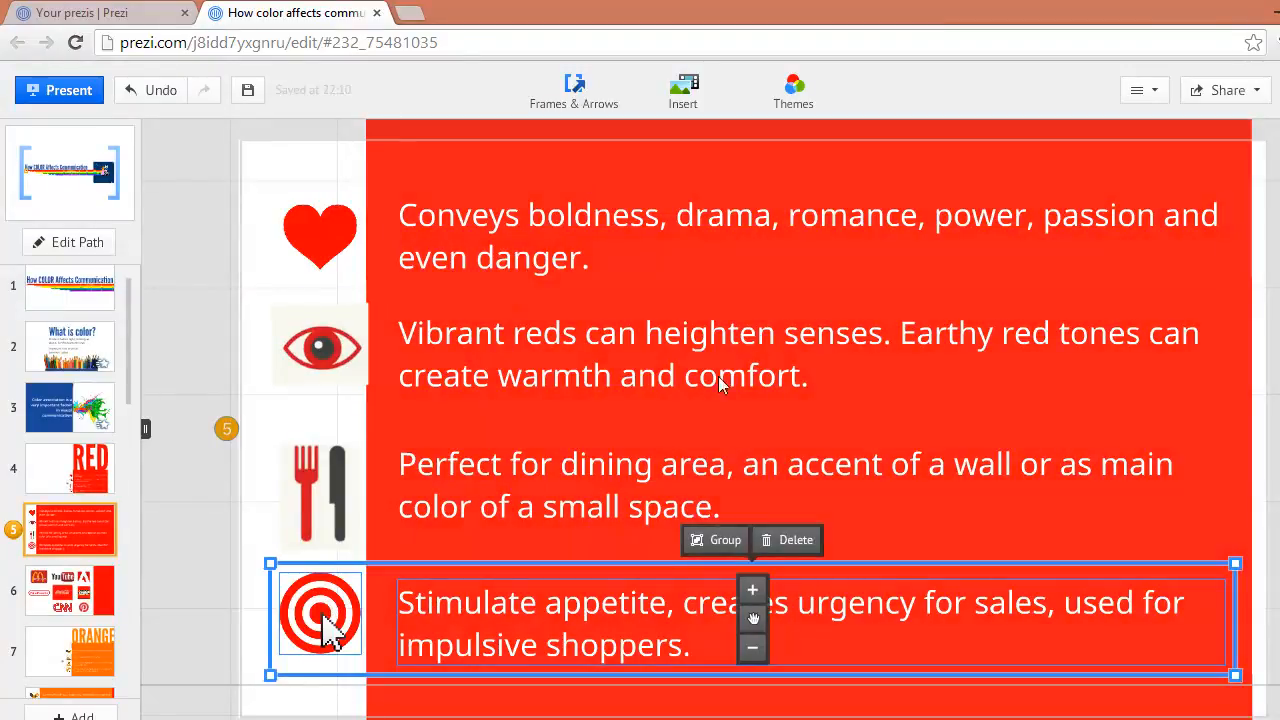
pyautogui.click(697, 542)
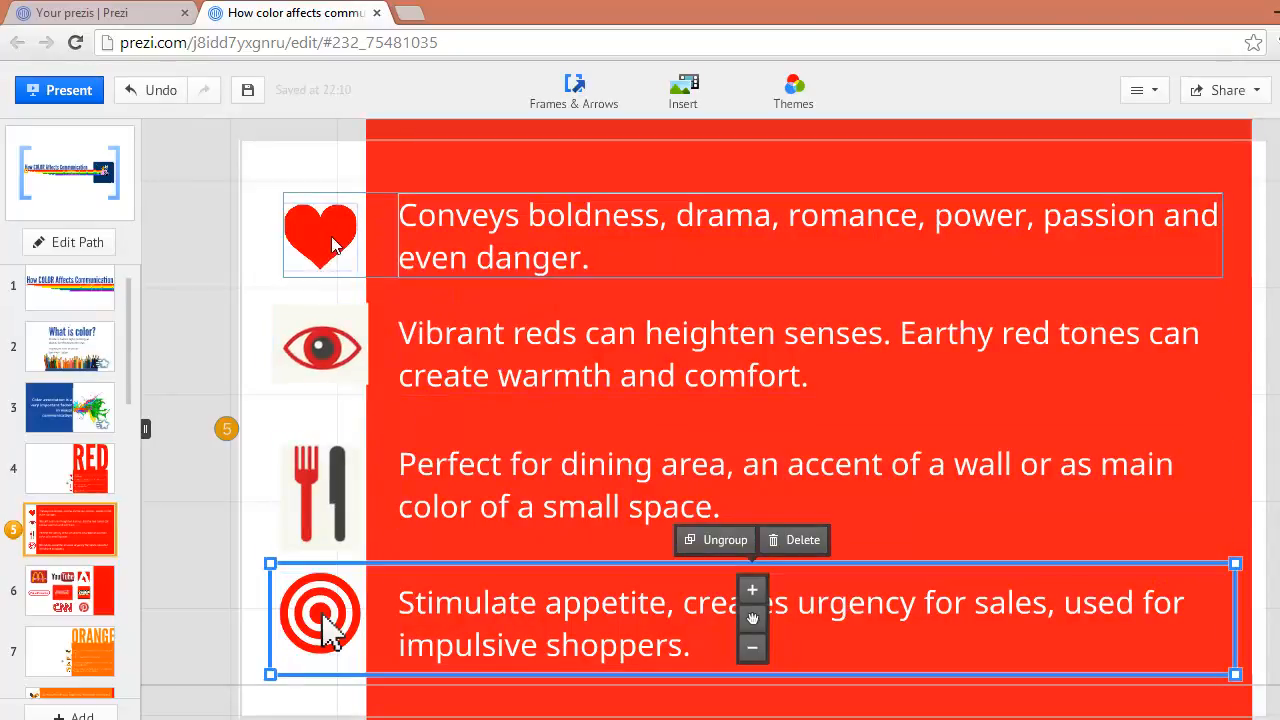
# Apply fade-in effects to the four icon-and-text groups of the fifth path step from top to bottom, preview the animation, and save it
pyautogui.click(230, 433)
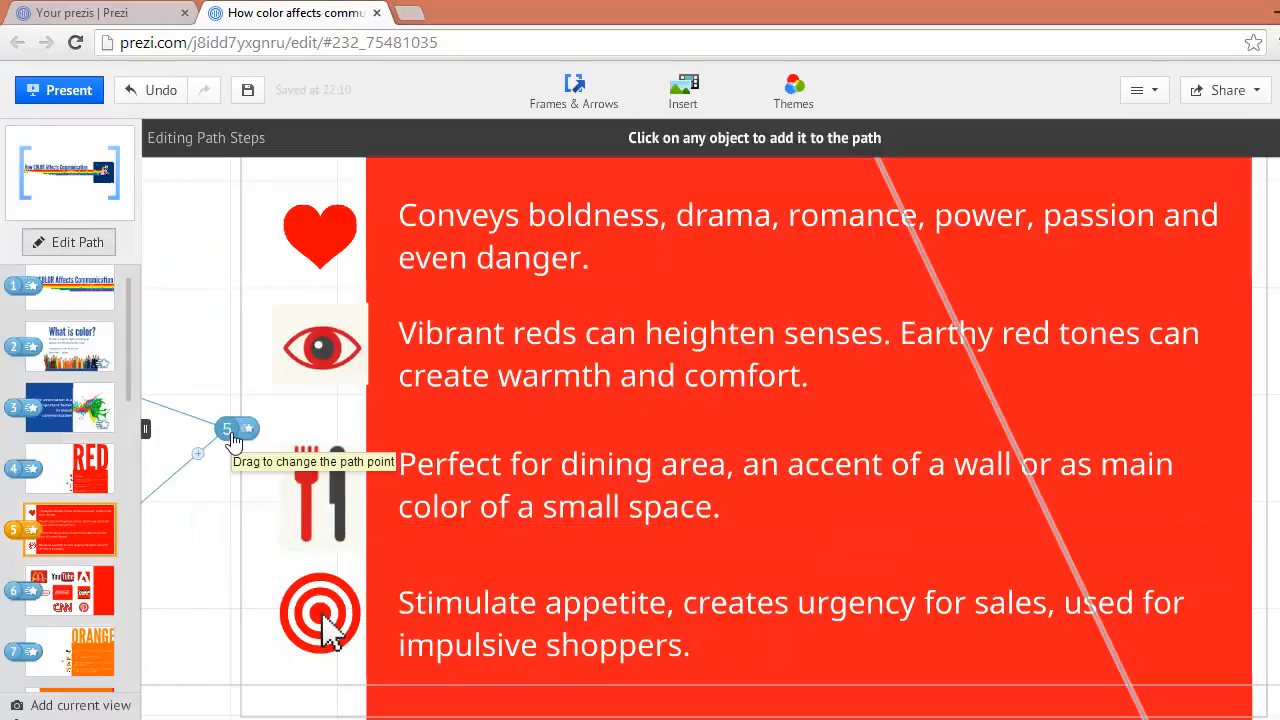
pyautogui.click(247, 429)
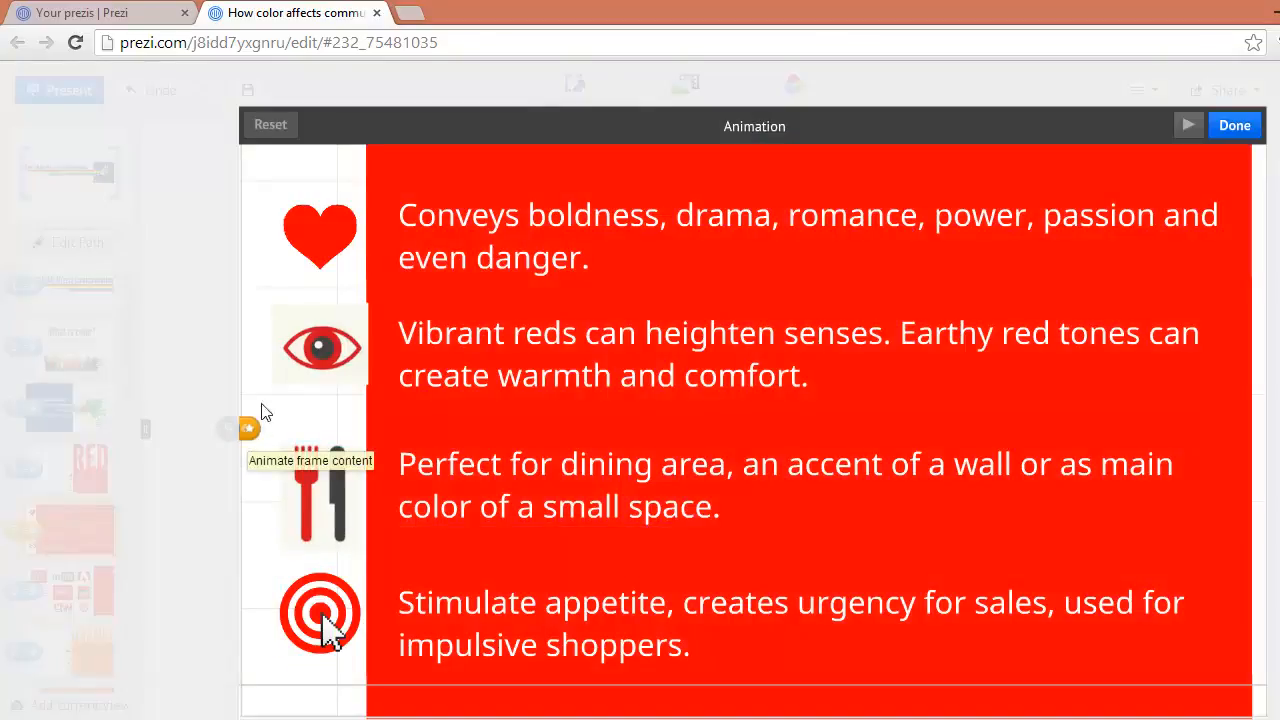
pyautogui.click(420, 245)
pyautogui.click(420, 337)
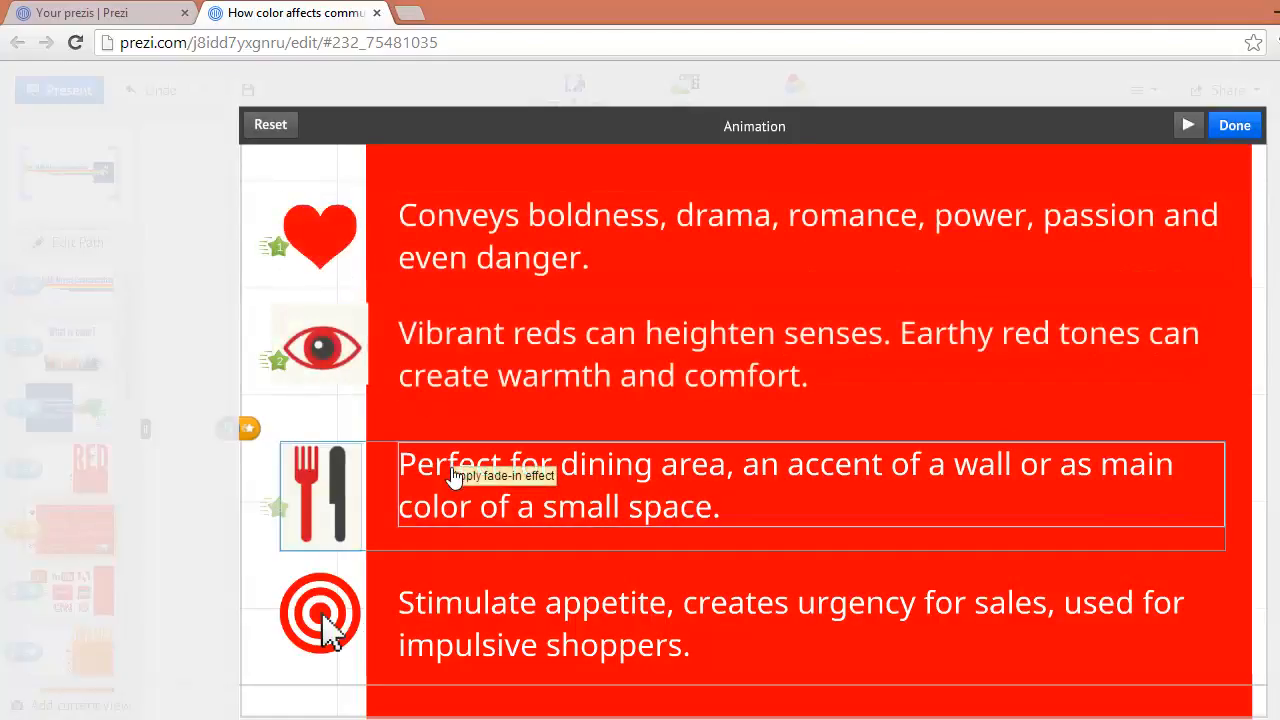
pyautogui.click(429, 480)
pyautogui.click(380, 598)
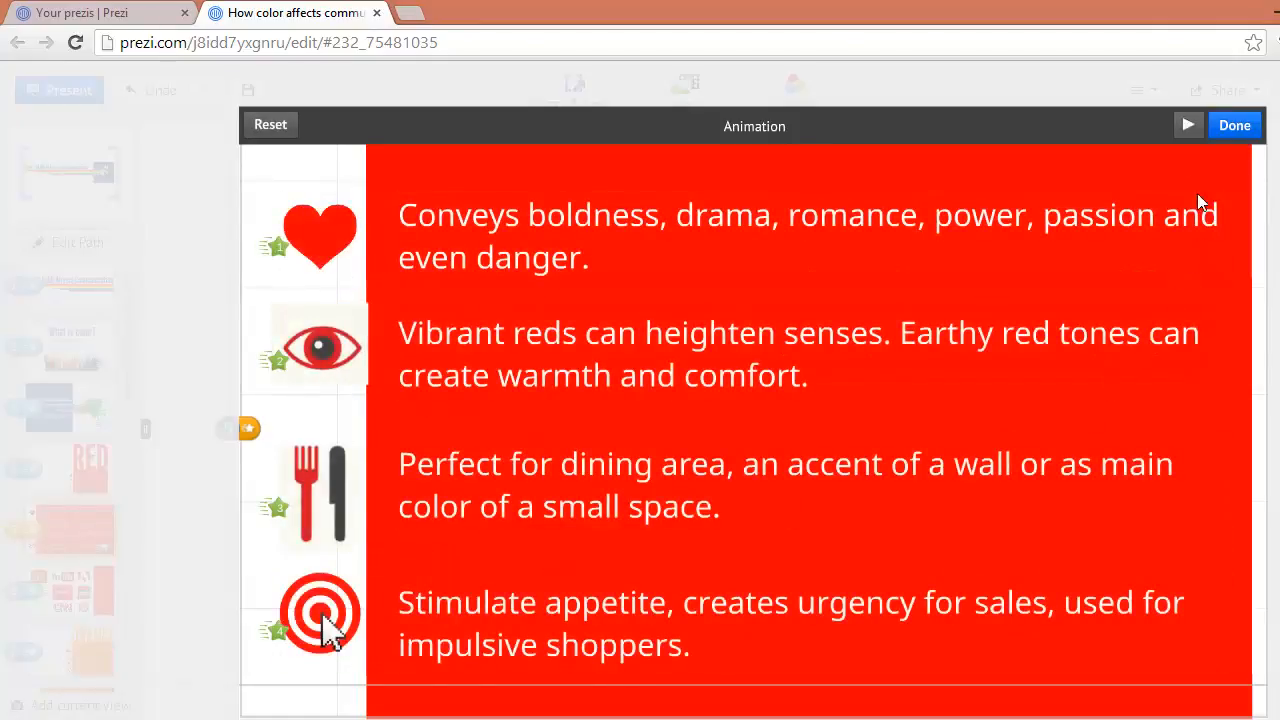
pyautogui.click(1188, 126)
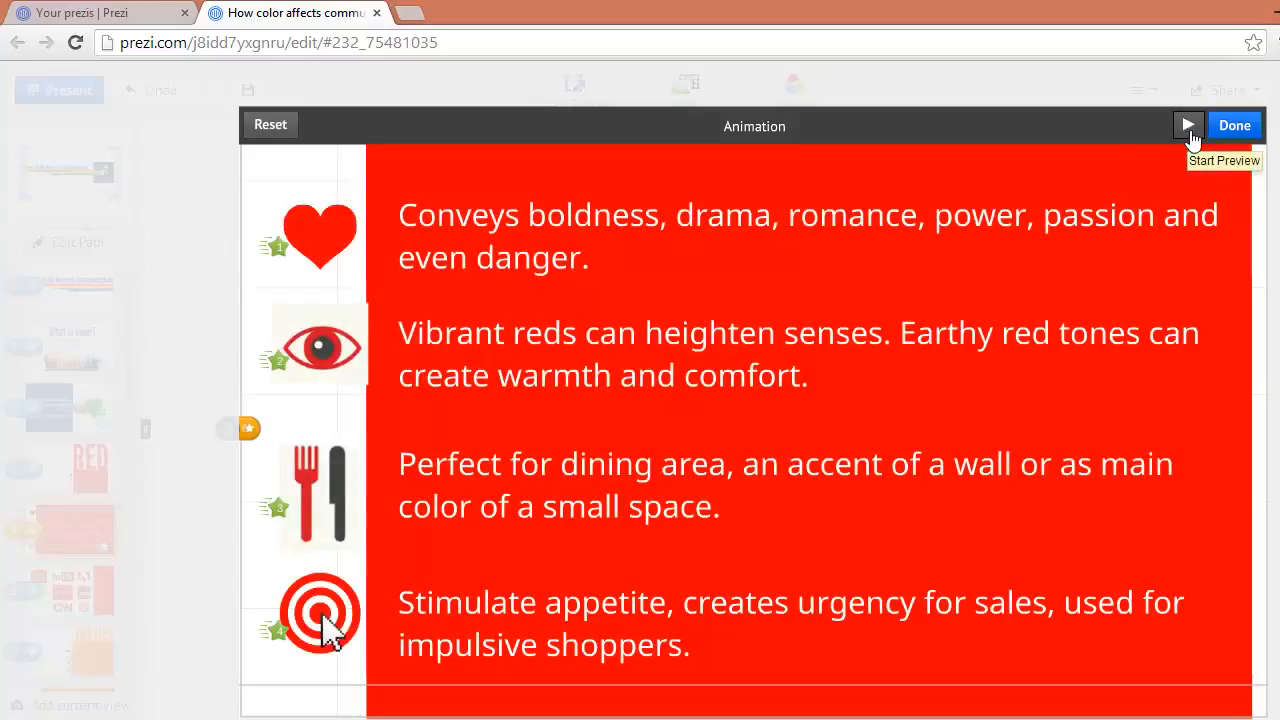
pyautogui.click(1220, 134)
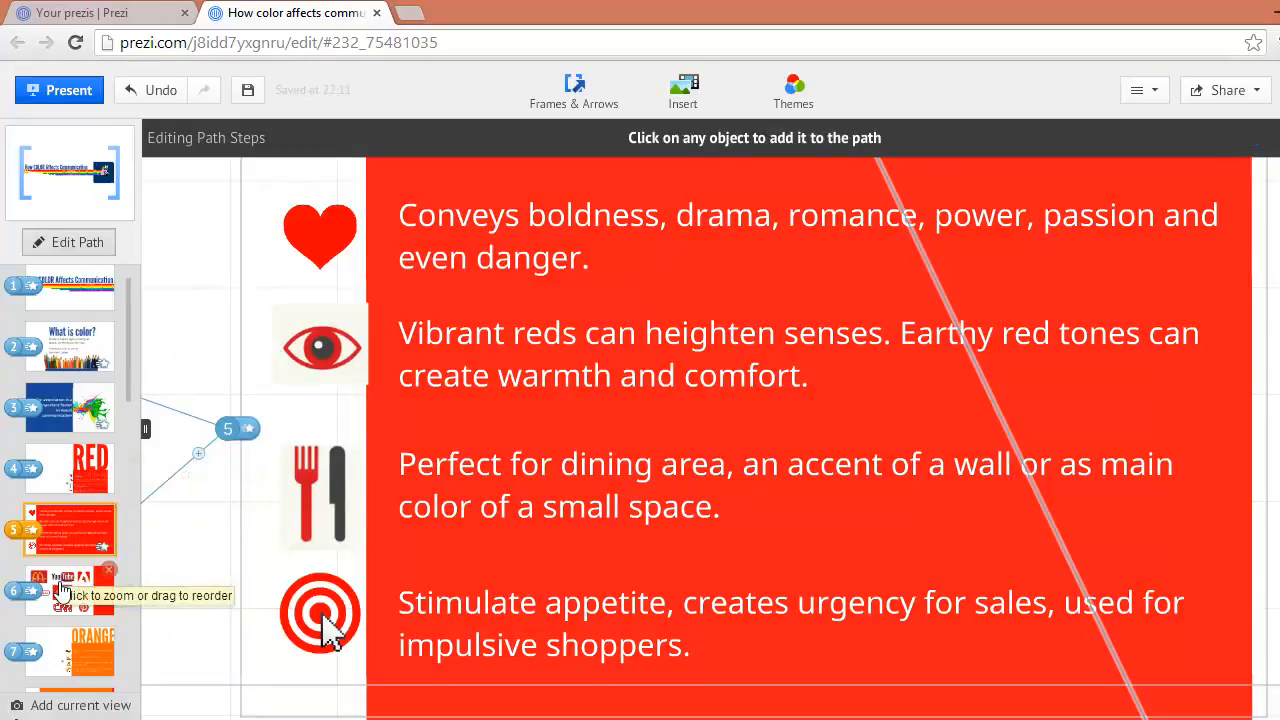
# Group all eight brand logos in the sixth path step's frame, from McDonald's to Pinterest
pyautogui.click(61, 590)
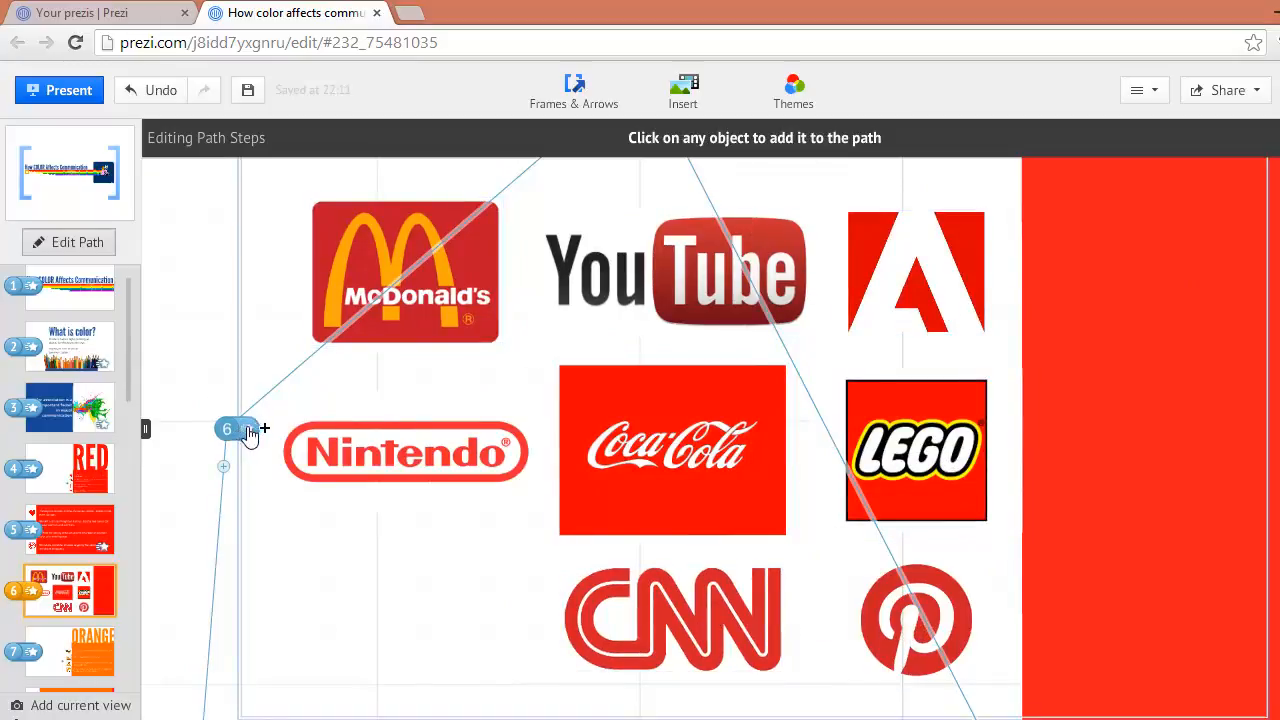
pyautogui.click(1279, 138)
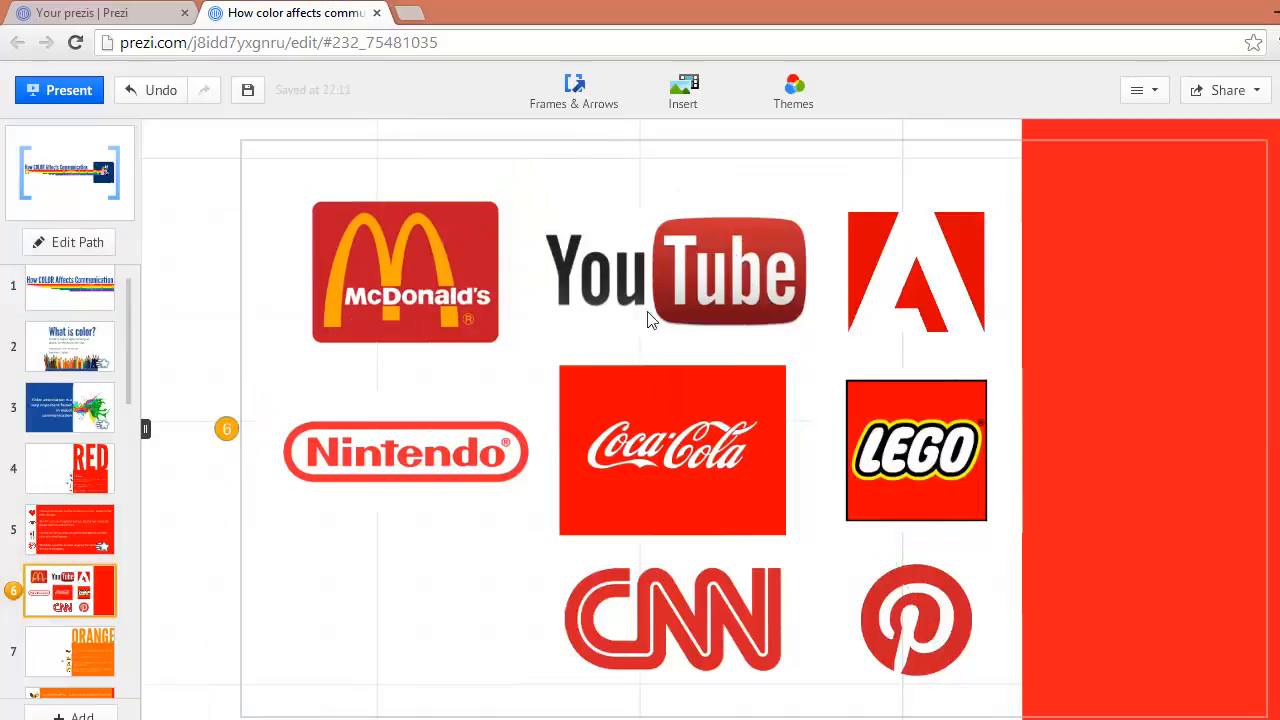
pyautogui.click(330, 313)
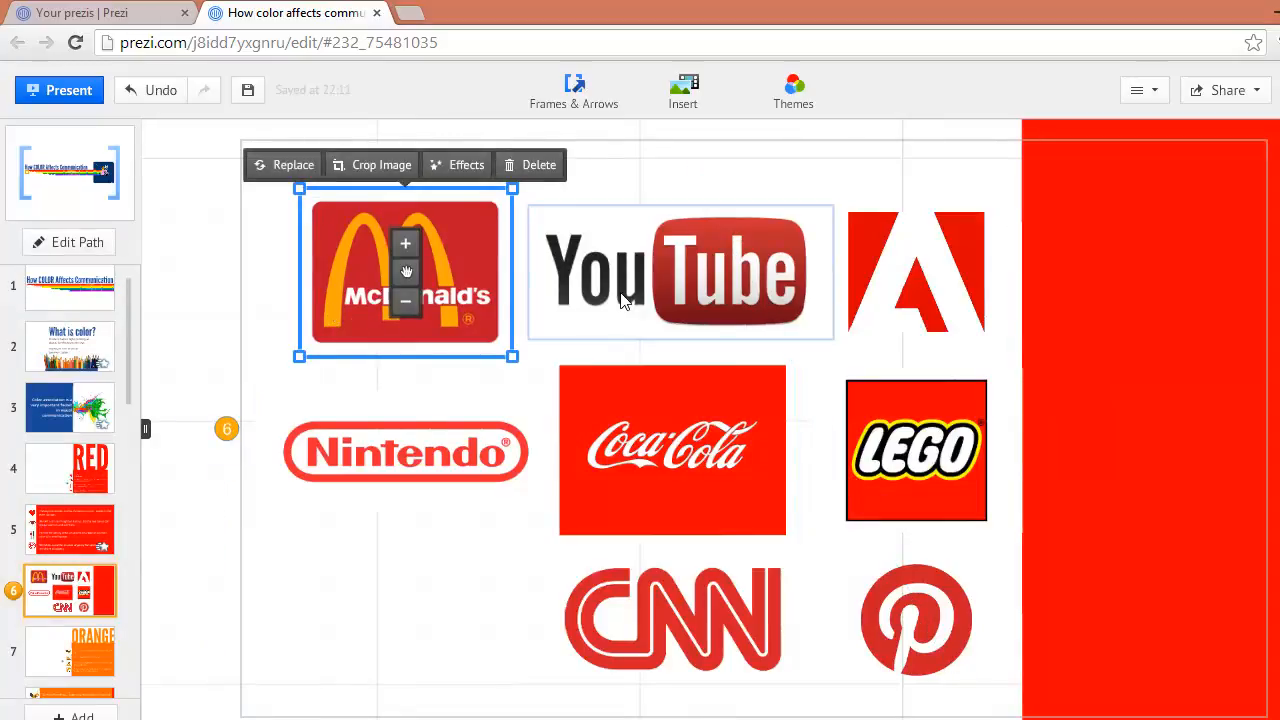
pyautogui.keyDown('shift'); pyautogui.click(620, 298); pyautogui.keyUp('shift')
pyautogui.keyDown('shift'); pyautogui.click(910, 292); pyautogui.keyUp('shift')
pyautogui.keyDown('shift'); pyautogui.click(915, 450); pyautogui.keyUp('shift')
pyautogui.keyDown('shift'); pyautogui.click(614, 445); pyautogui.keyUp('shift')
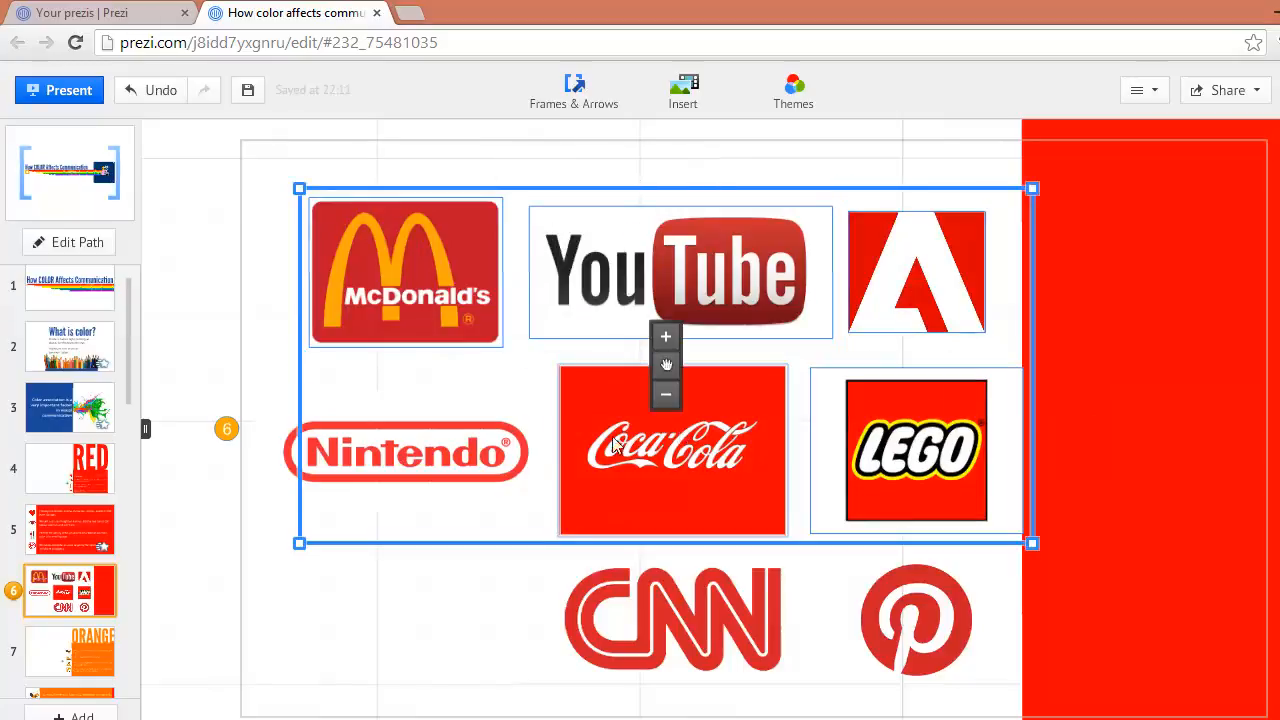
pyautogui.keyDown('shift'); pyautogui.click(479, 456); pyautogui.keyUp('shift')
pyautogui.keyDown('shift'); pyautogui.click(630, 595); pyautogui.keyUp('shift')
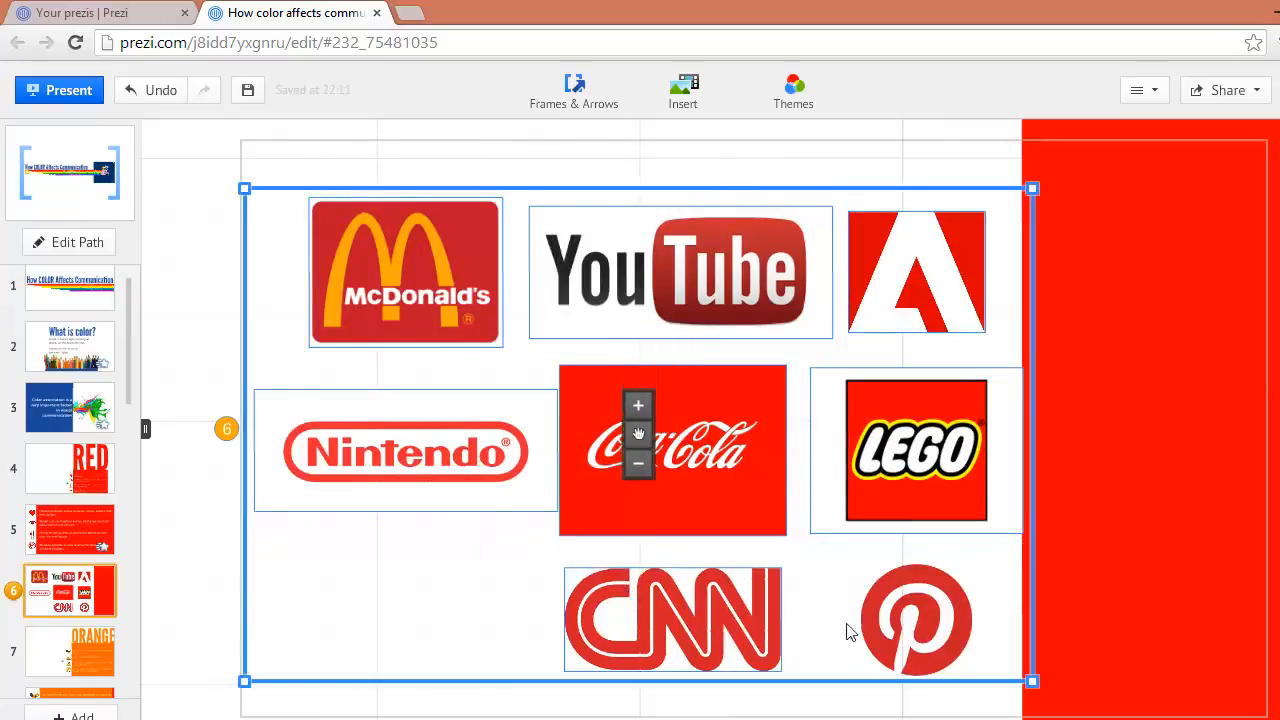
pyautogui.keyDown('shift'); pyautogui.click(848, 632); pyautogui.keyUp('shift')
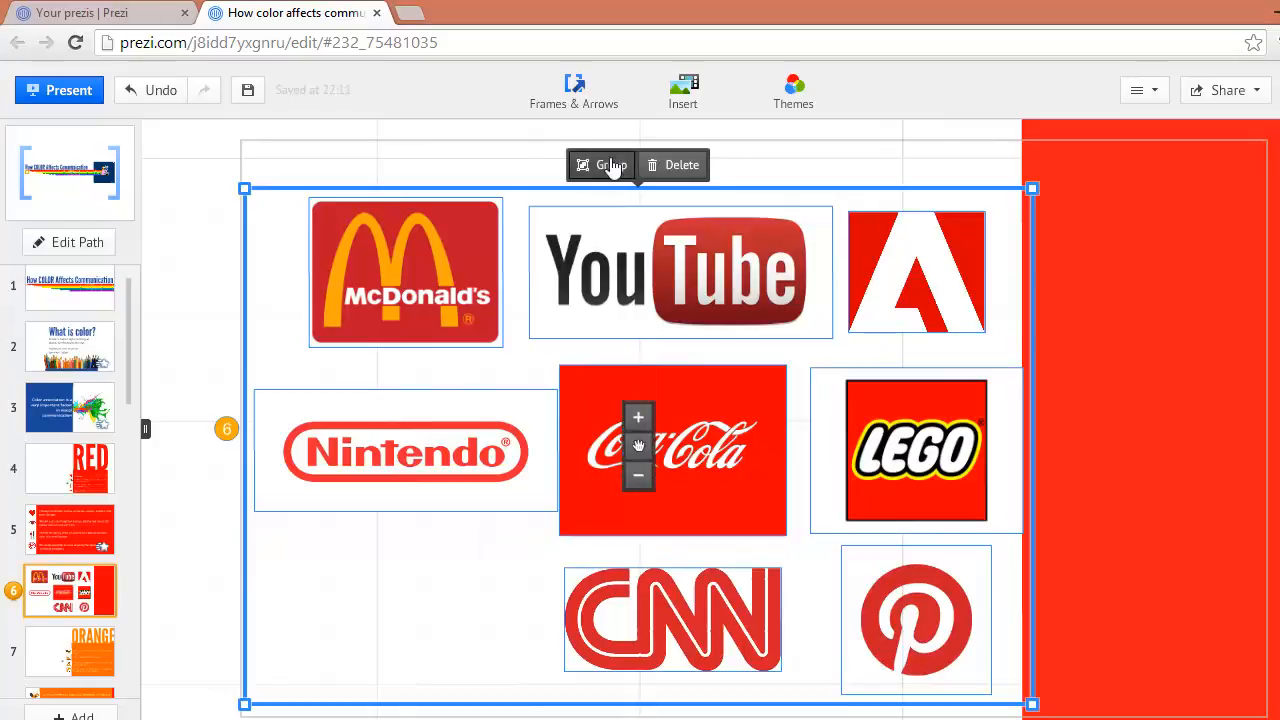
pyautogui.click(612, 165)
# Apply a fade-in effect to the grouped brand logos in the sixth path step, preview the animation, and save it
pyautogui.click(226, 429)
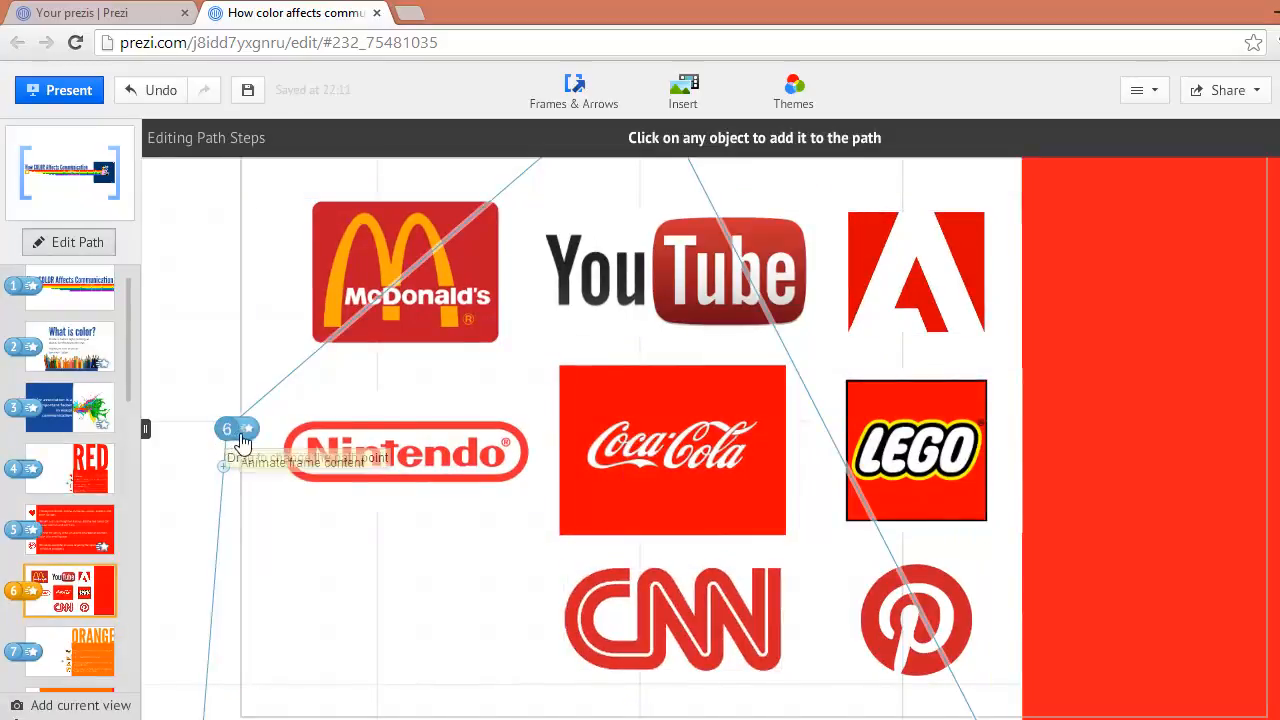
pyautogui.click(249, 431)
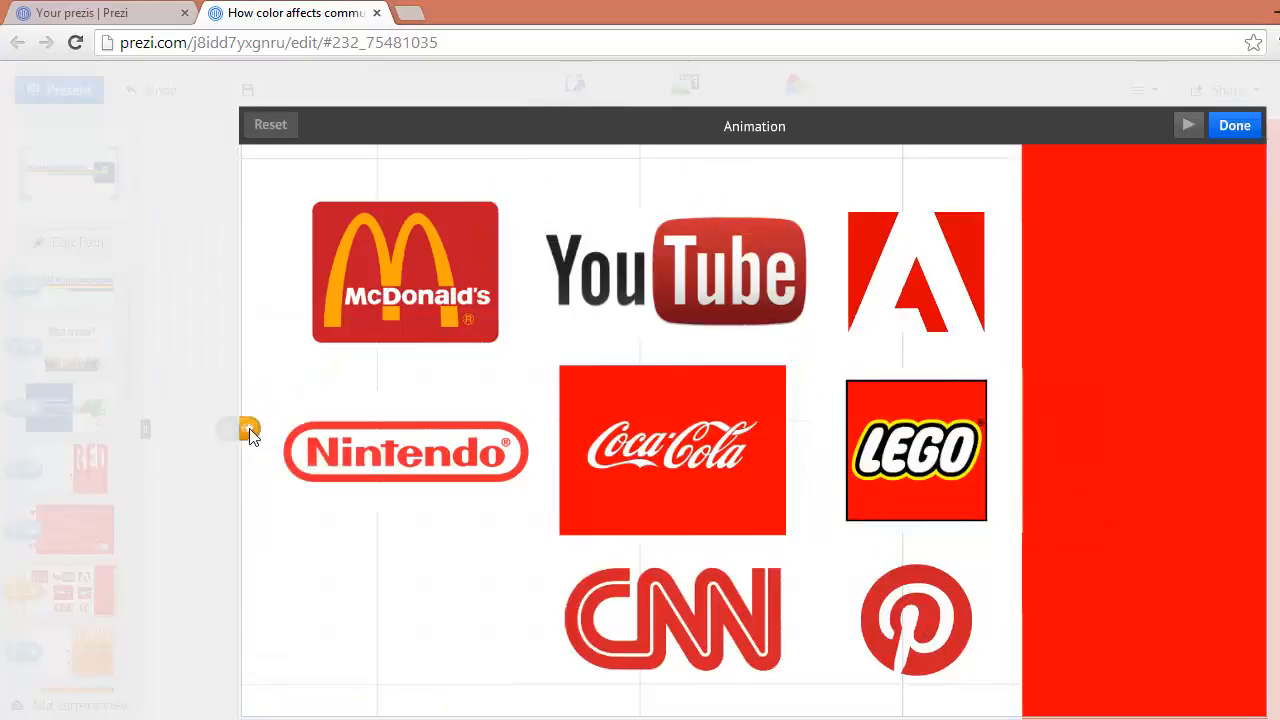
pyautogui.click(697, 268)
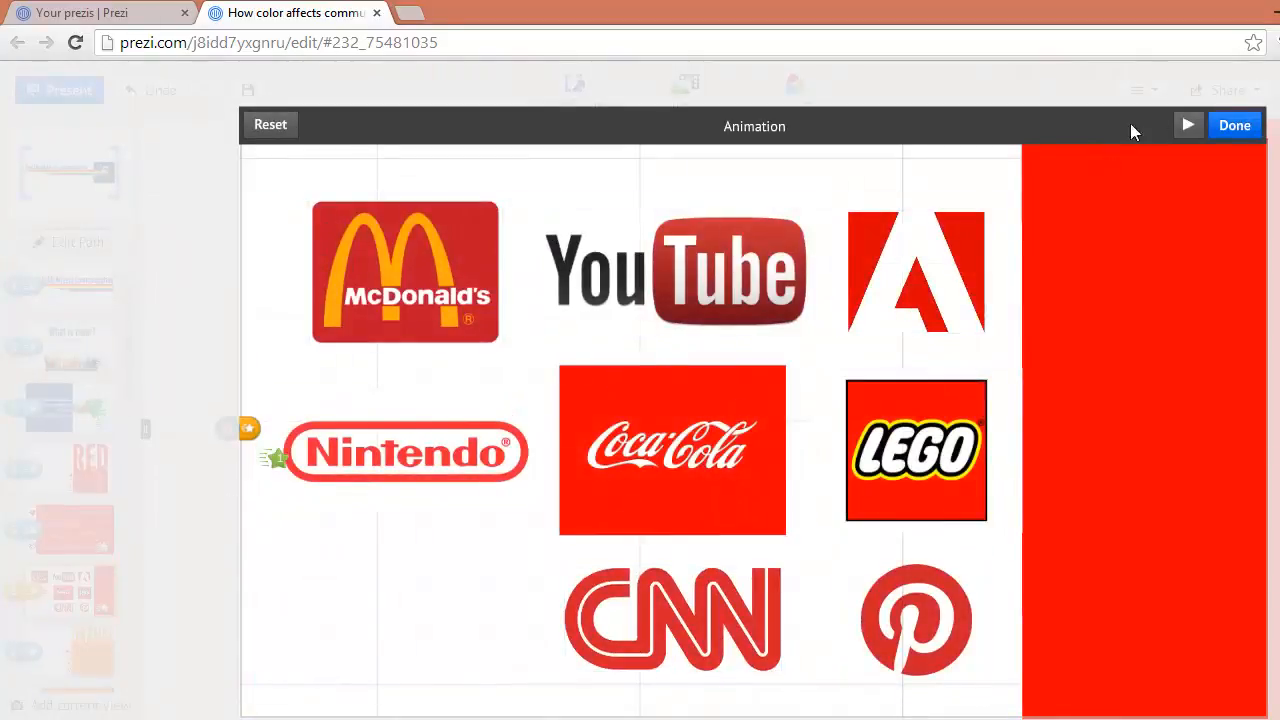
pyautogui.click(1185, 125)
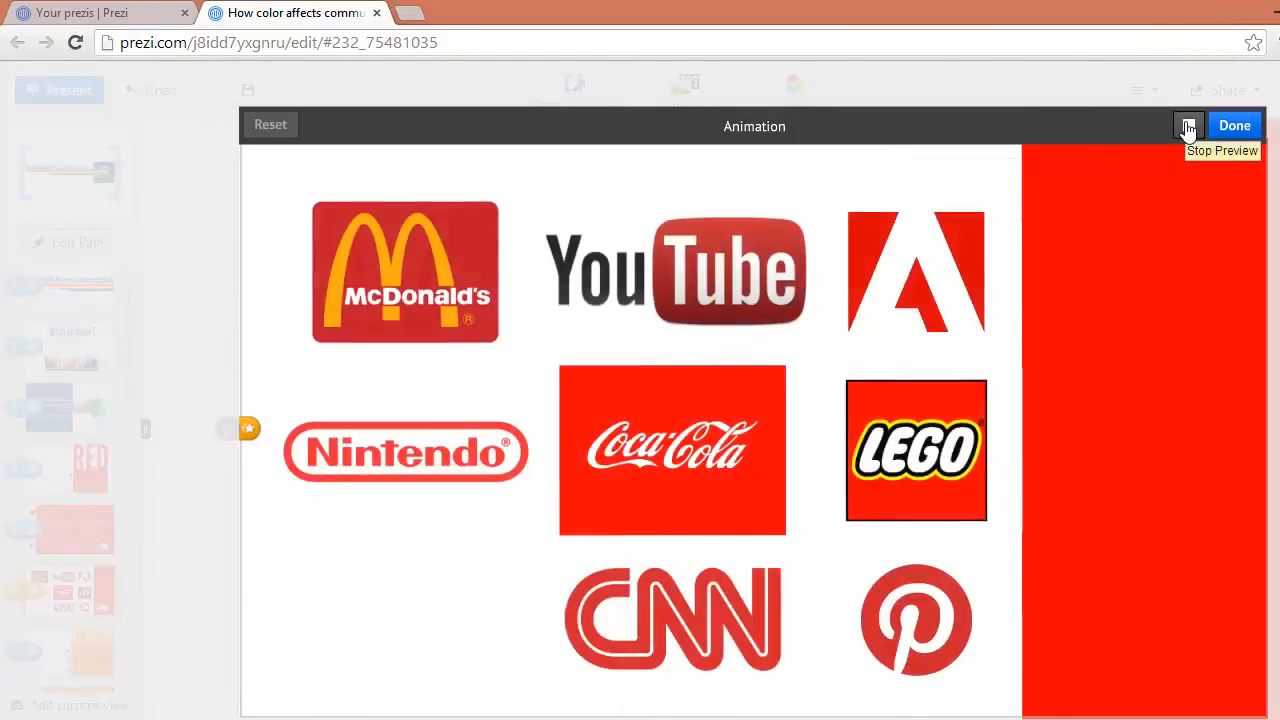
pyautogui.click(1235, 125)
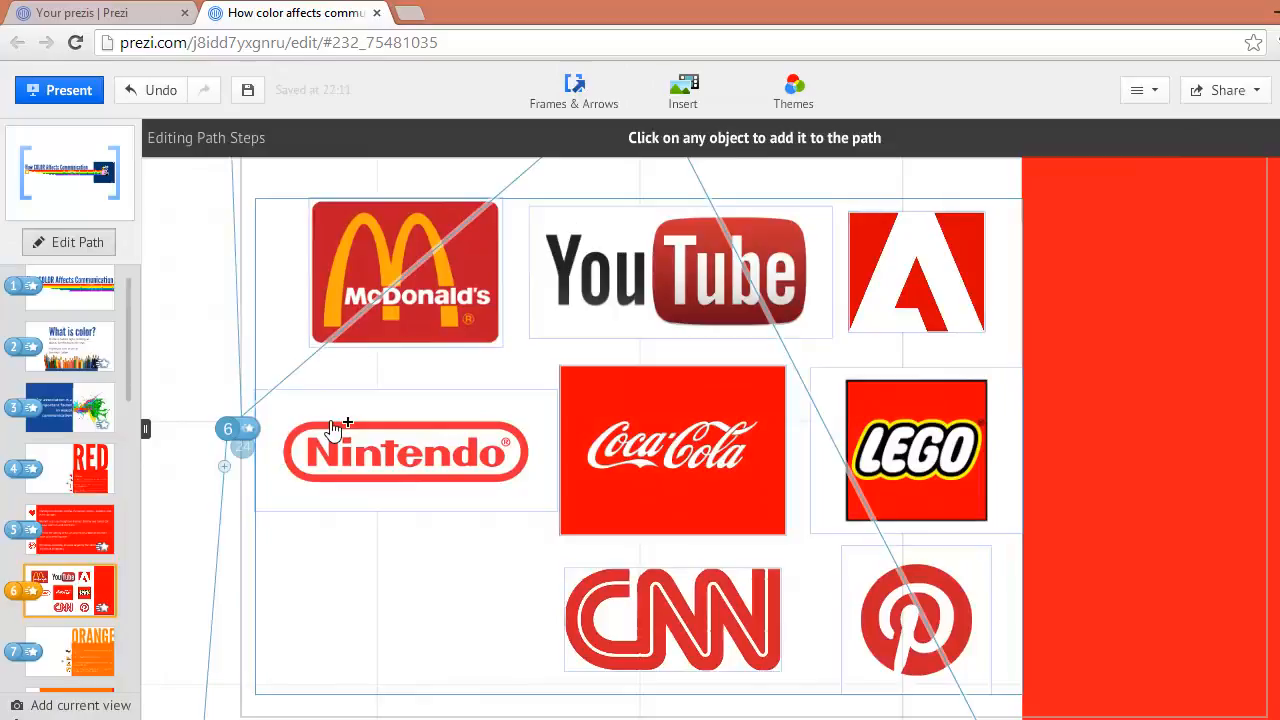
# Add the audio file "Mario Background Music (Low).mp3" to path step 22 and confirm the sound
pyautogui.scroll(-5, 114, 611)
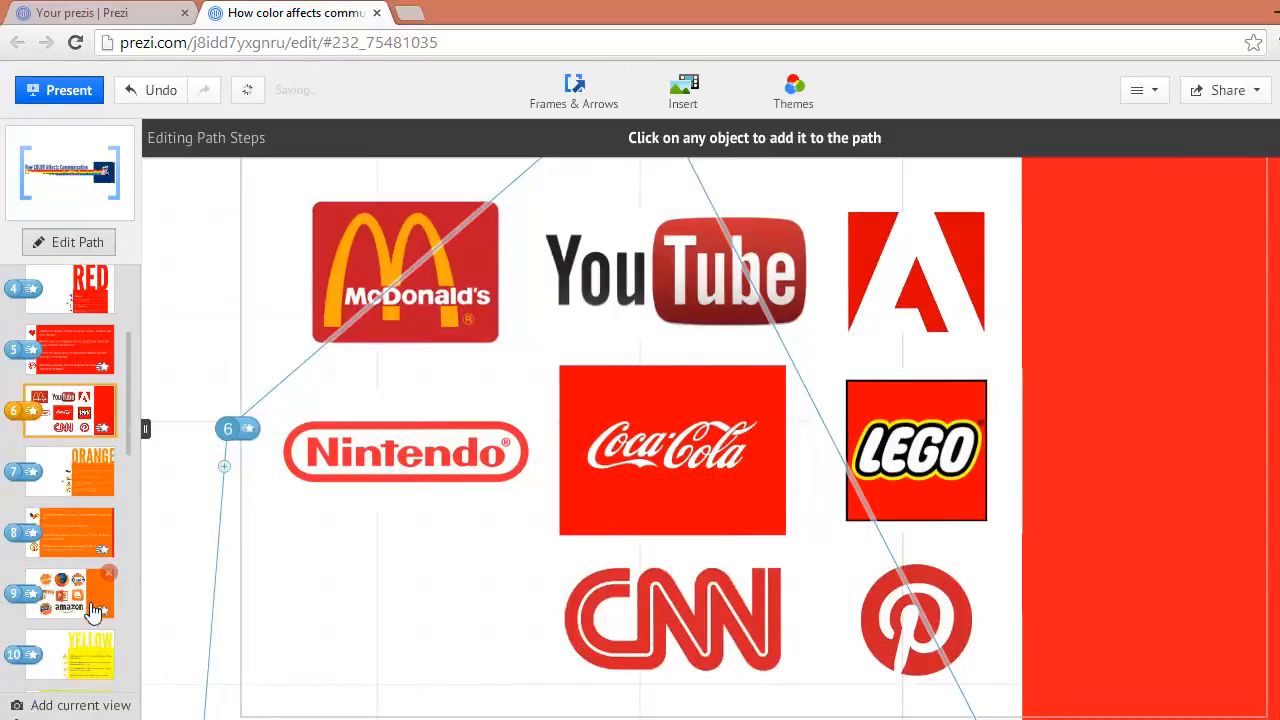
pyautogui.scroll(-5, 85, 610)
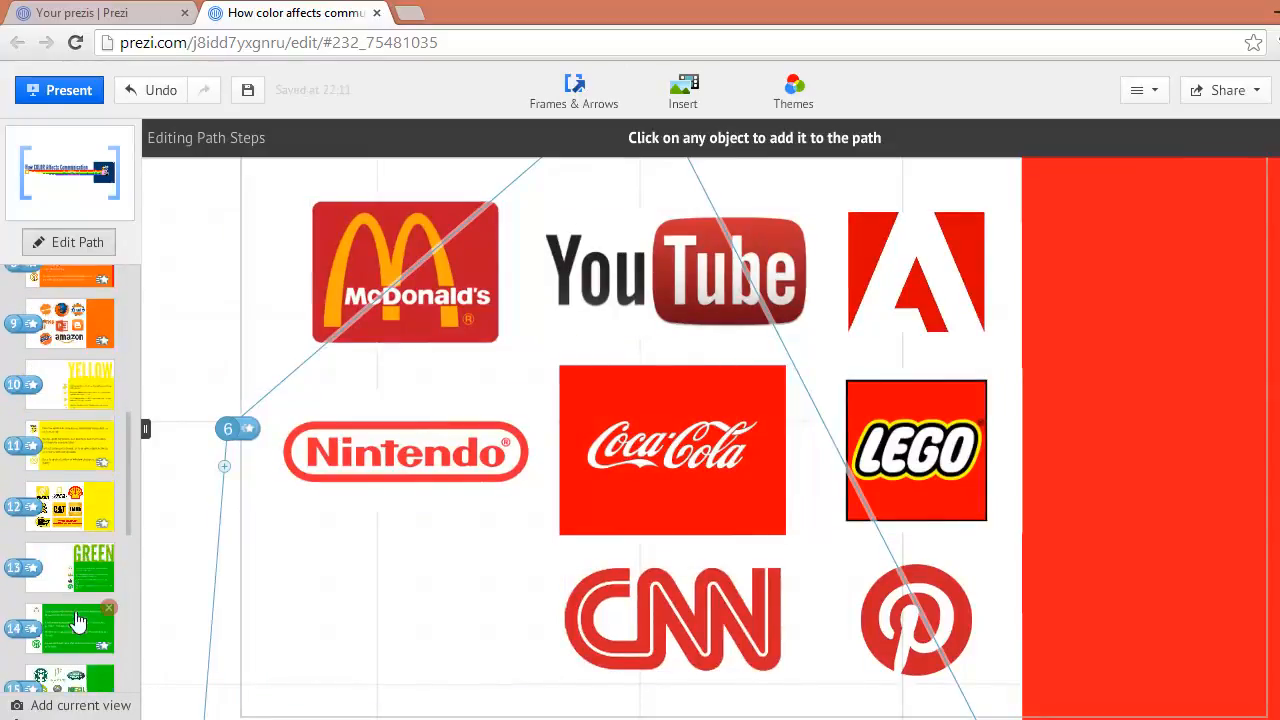
pyautogui.scroll(-5, 78, 620)
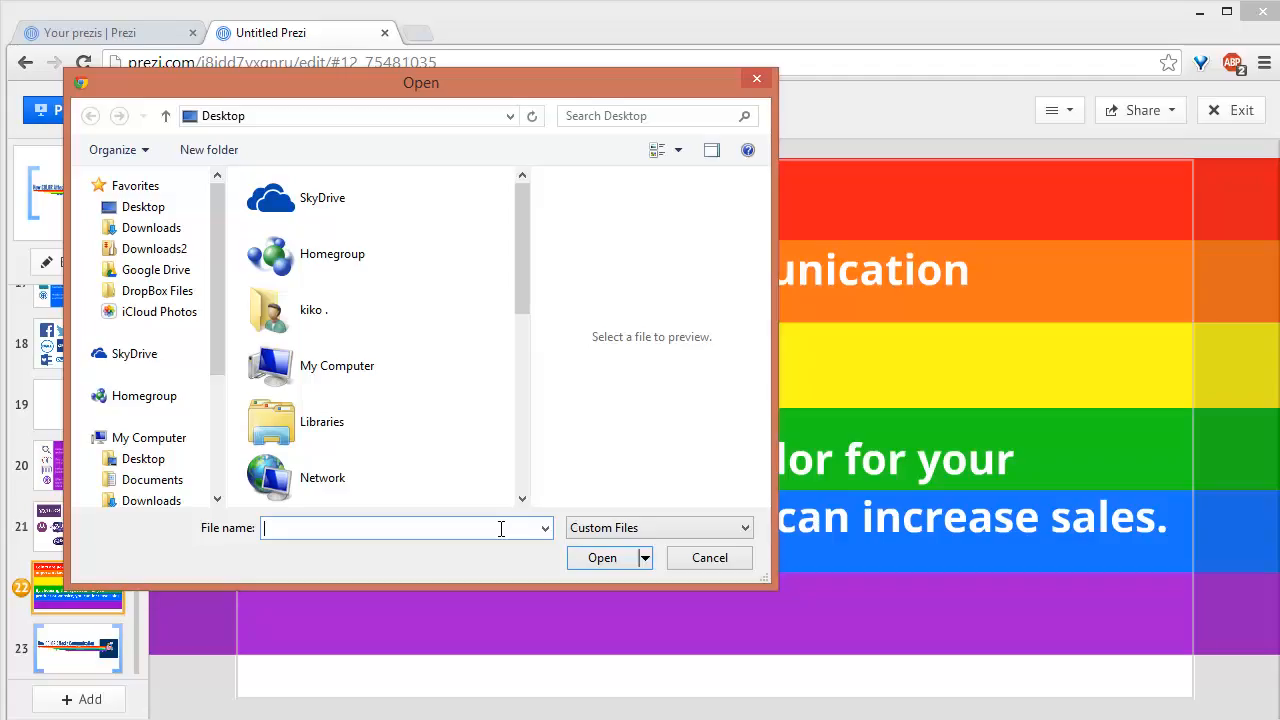
pyautogui.write('mario')
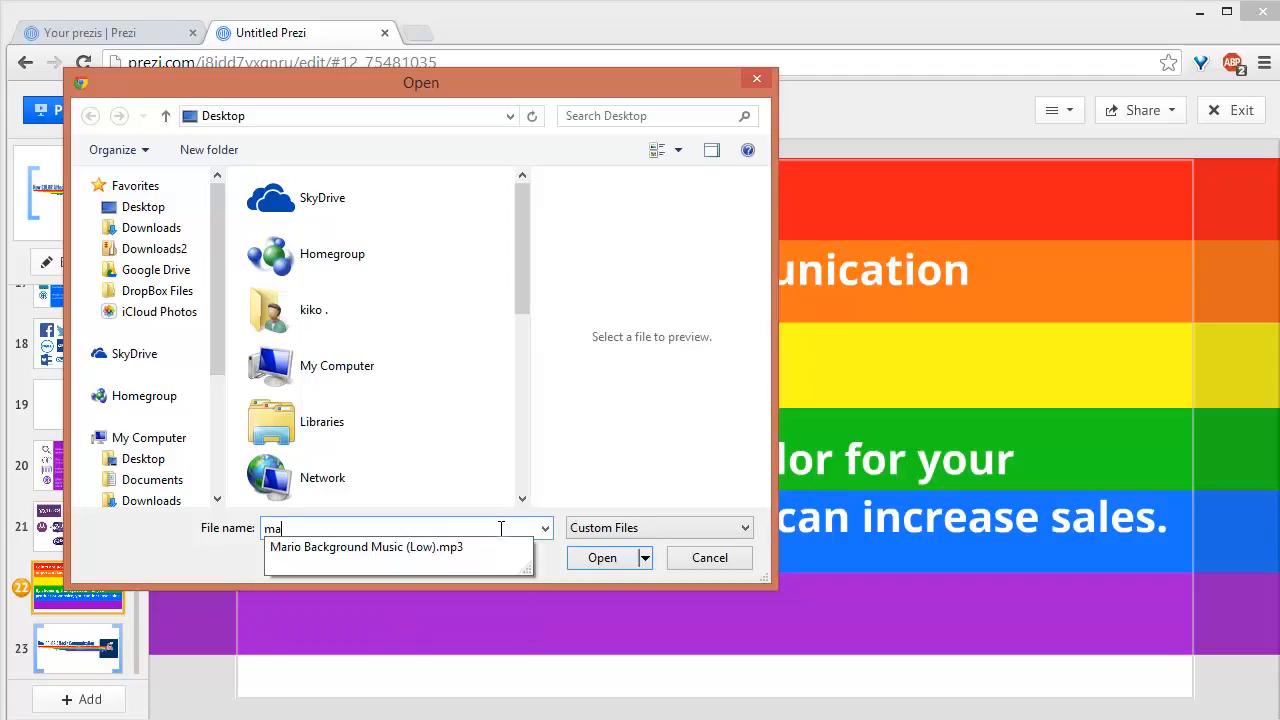
pyautogui.click(423, 560)
pyautogui.click(618, 557)
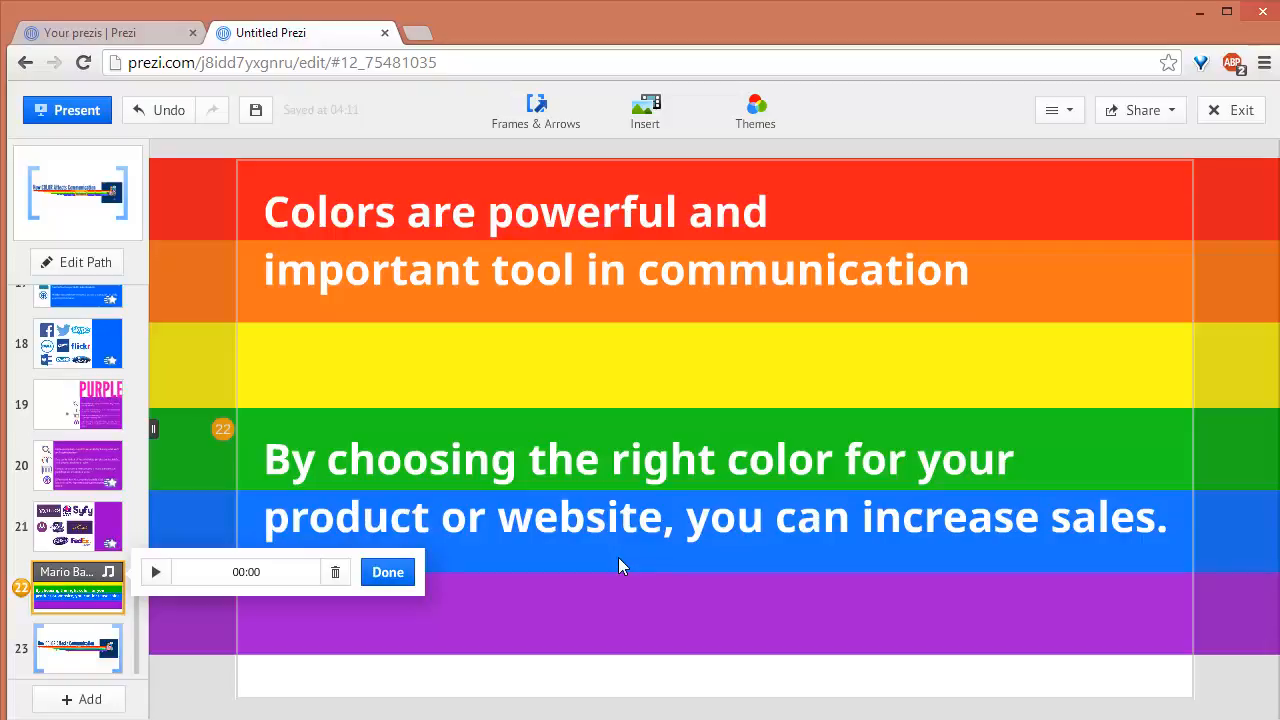
pyautogui.click(388, 572)
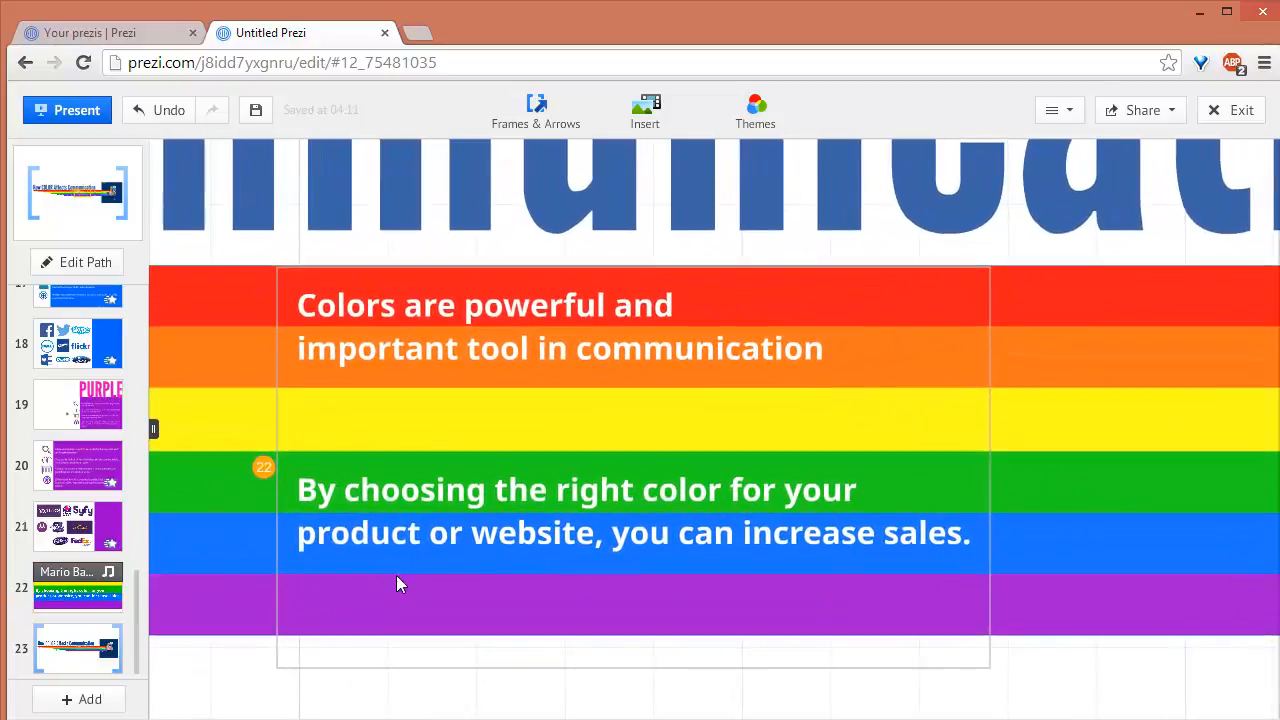